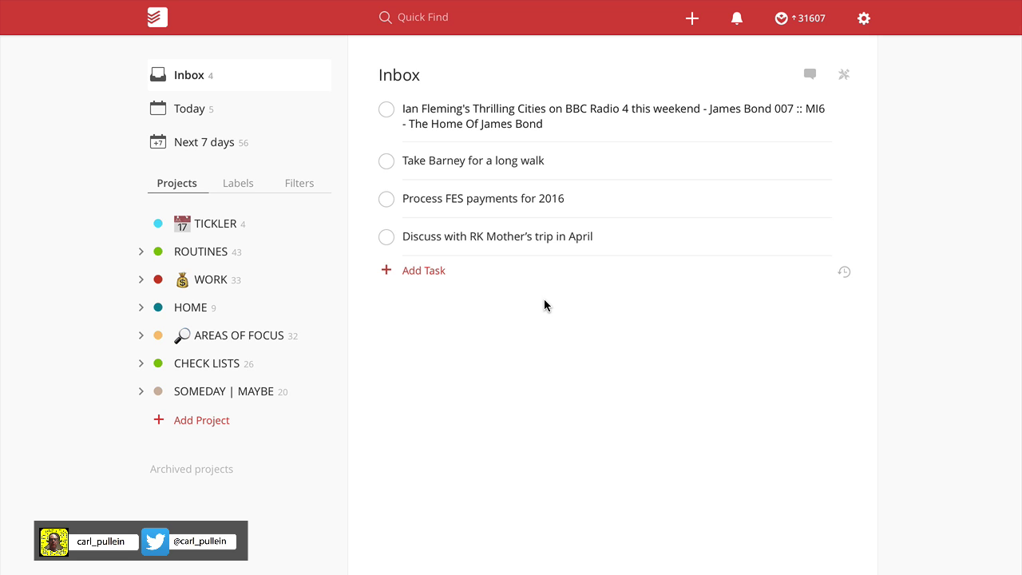
pyautogui.click(591, 125)
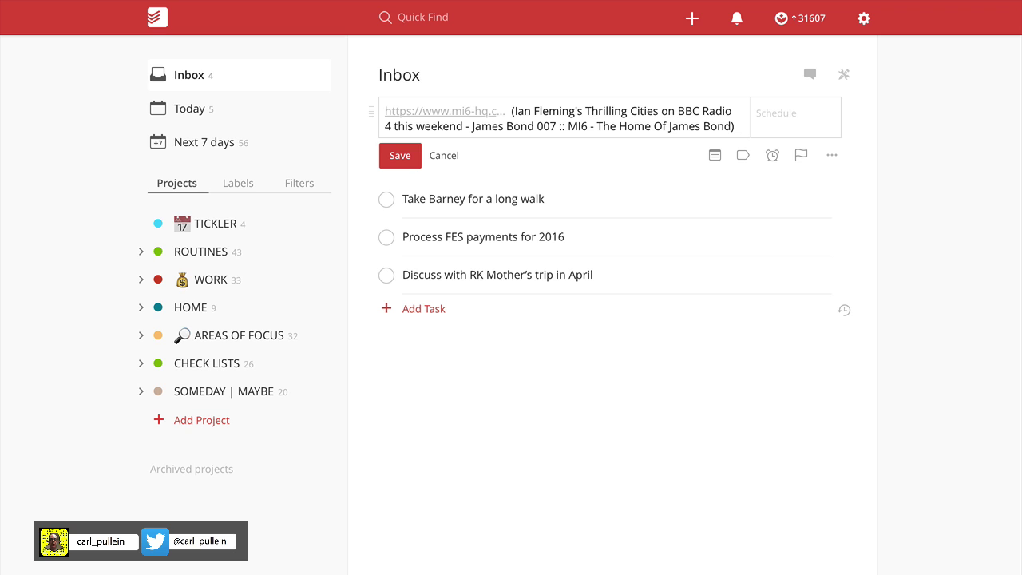
pyautogui.write('@')
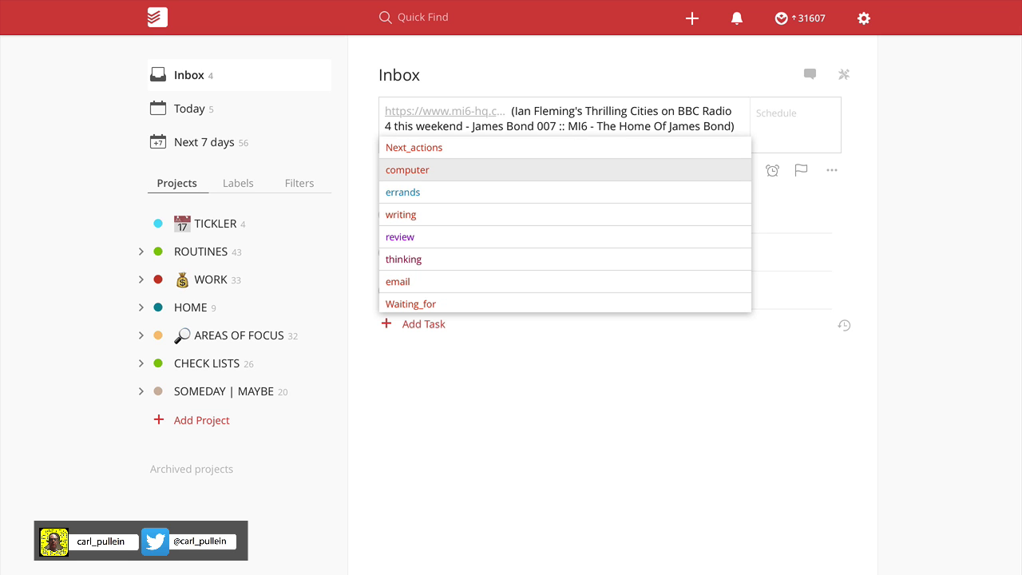
pyautogui.write('c')
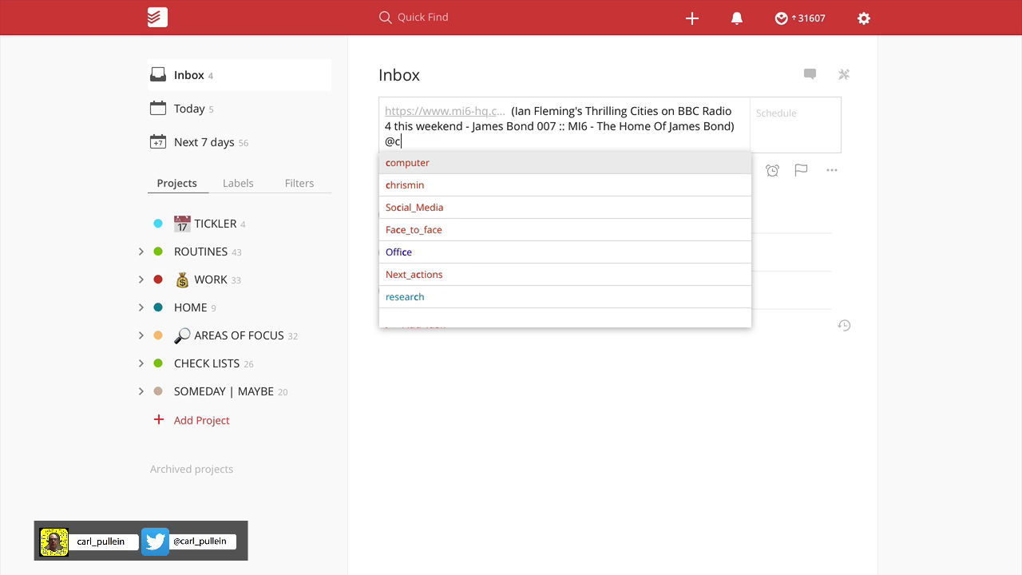
pyautogui.press('Return')
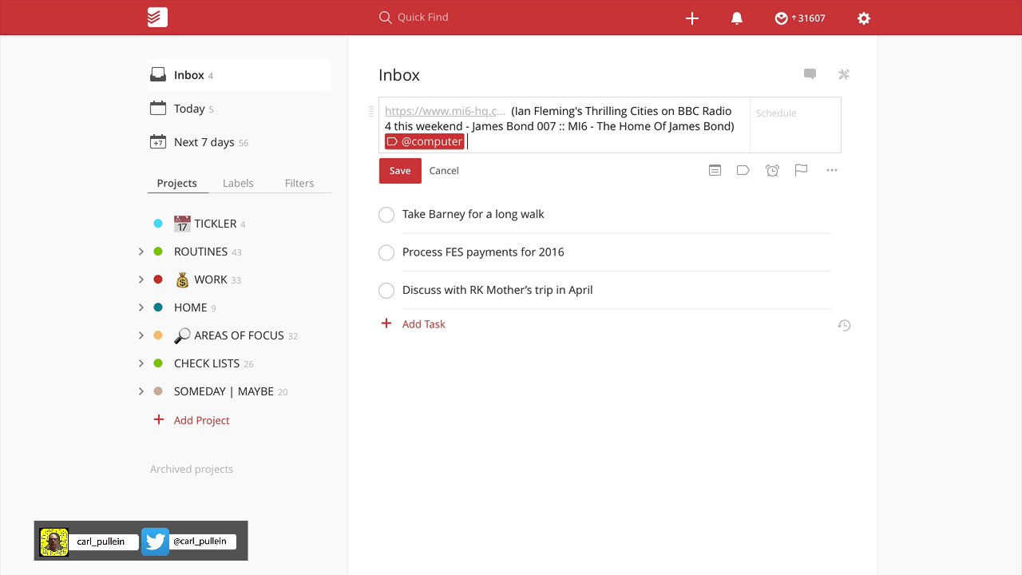
pyautogui.write('#')
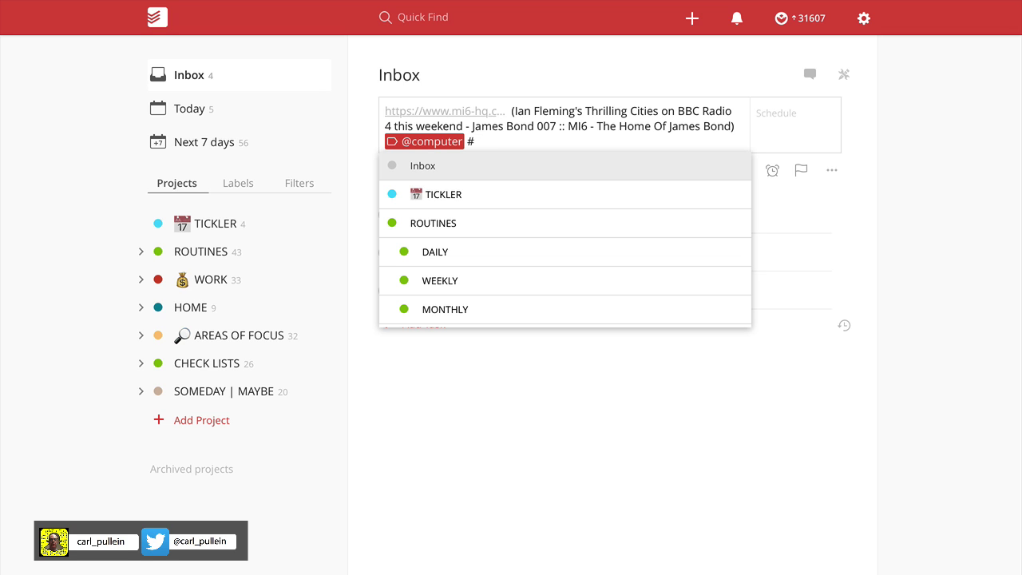
pyautogui.write('m')
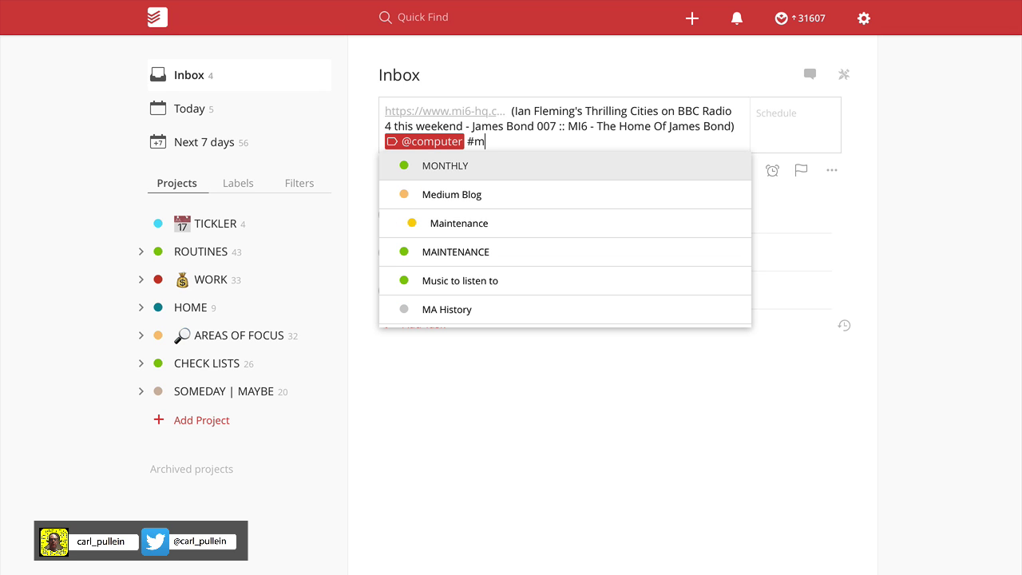
pyautogui.write('u')
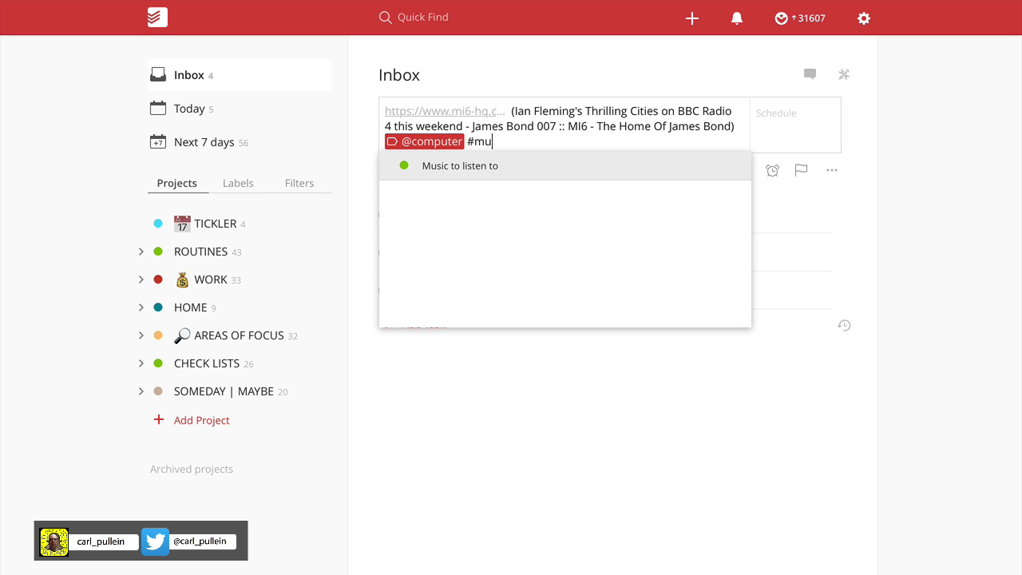
pyautogui.press('Return')
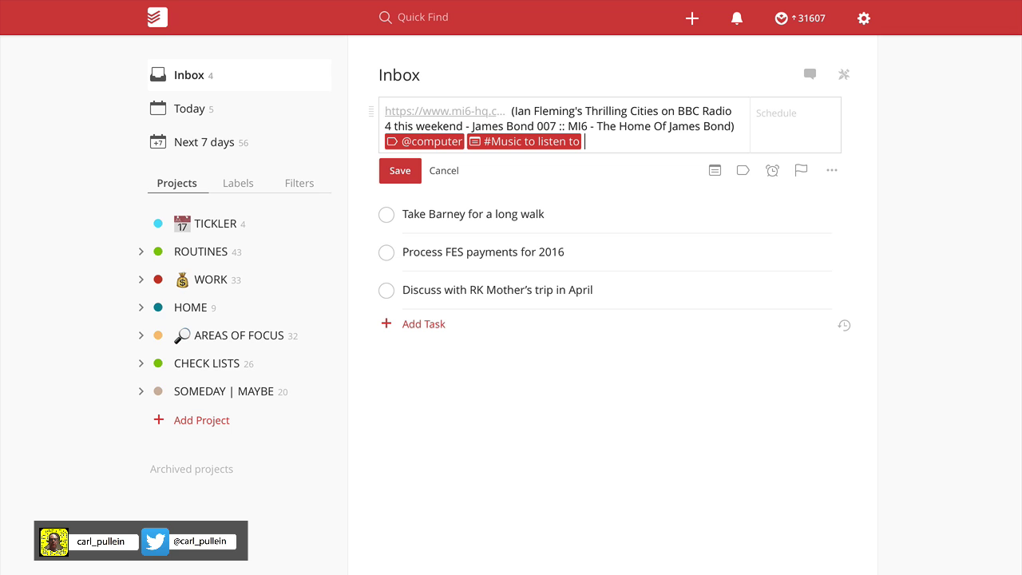
pyautogui.press('Return')
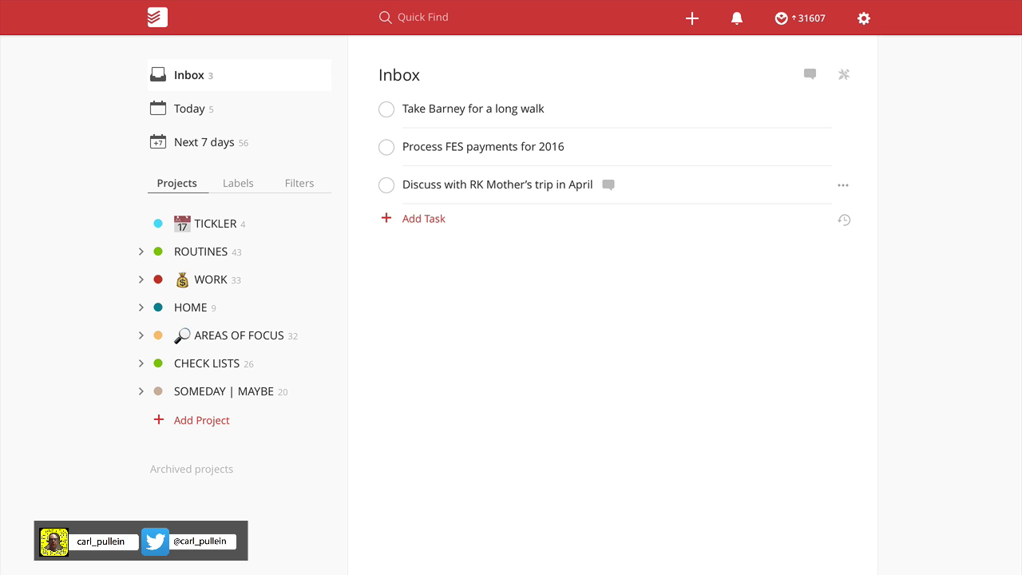
pyautogui.click(541, 105)
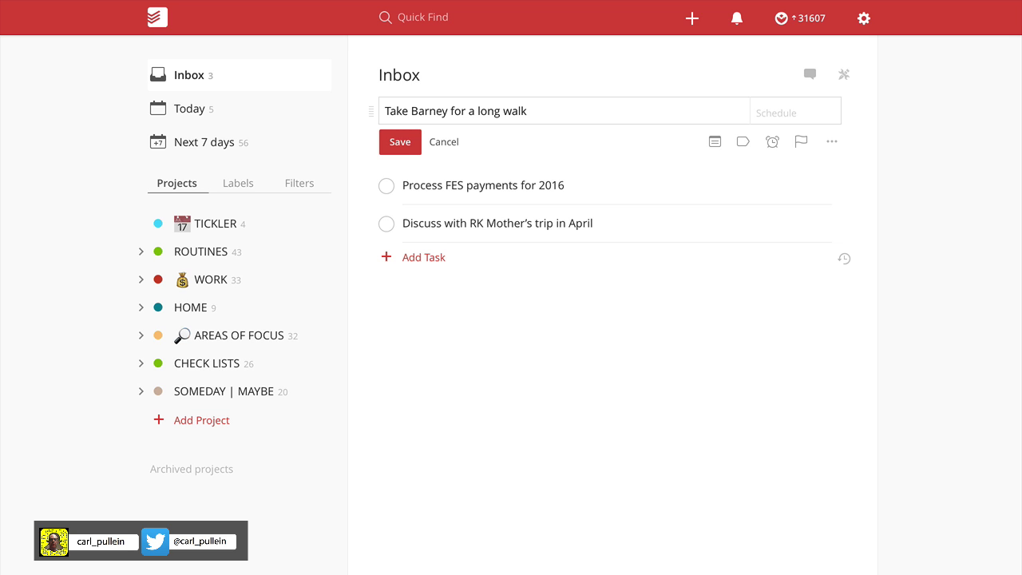
pyautogui.write('@h')
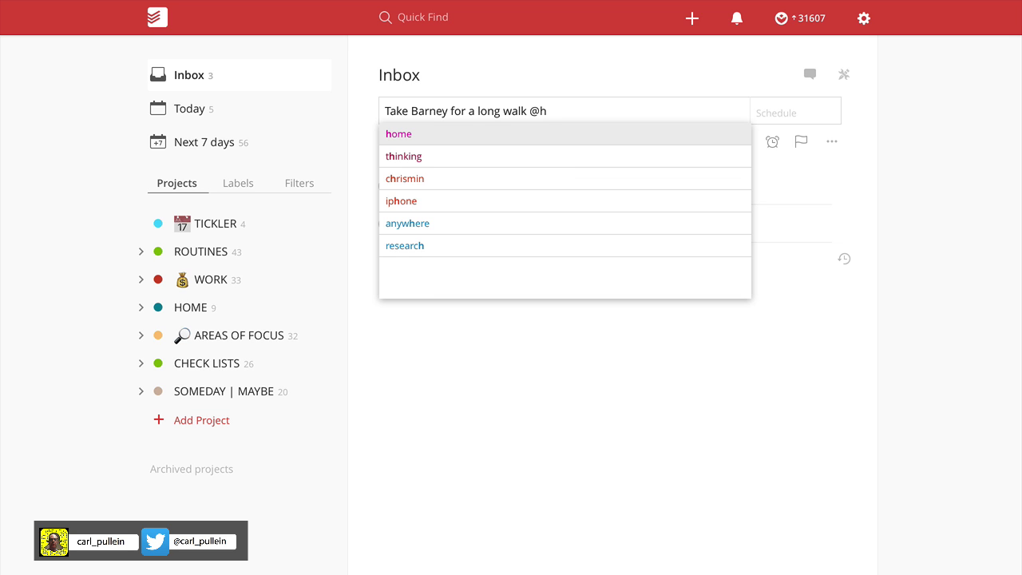
pyautogui.press('Return')
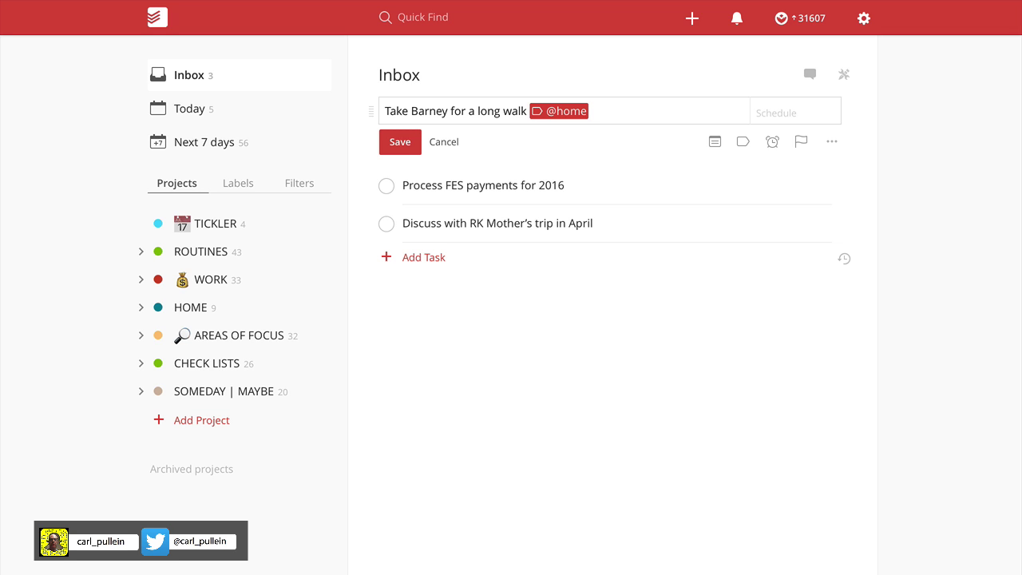
pyautogui.write('#sin')
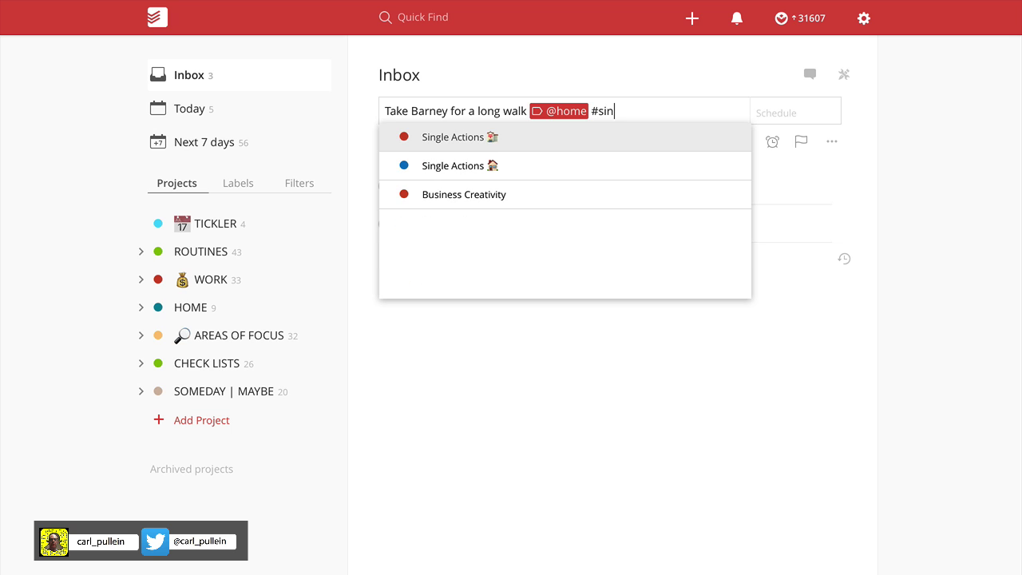
pyautogui.press('Down')
pyautogui.click(595, 163)
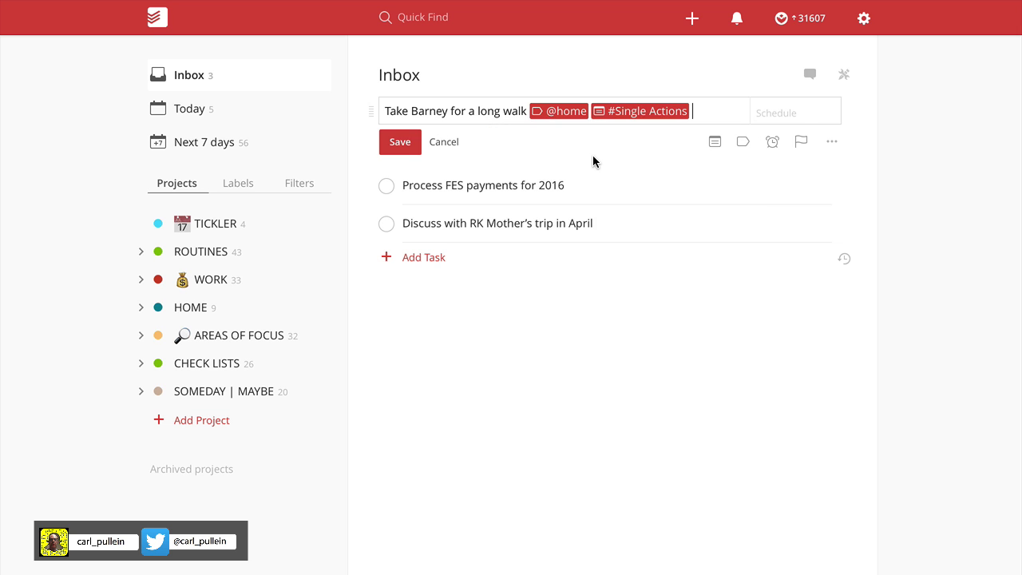
# Step: Schedule the long walk task for Sun and save it
pyautogui.click(793, 108)
pyautogui.write('tue')
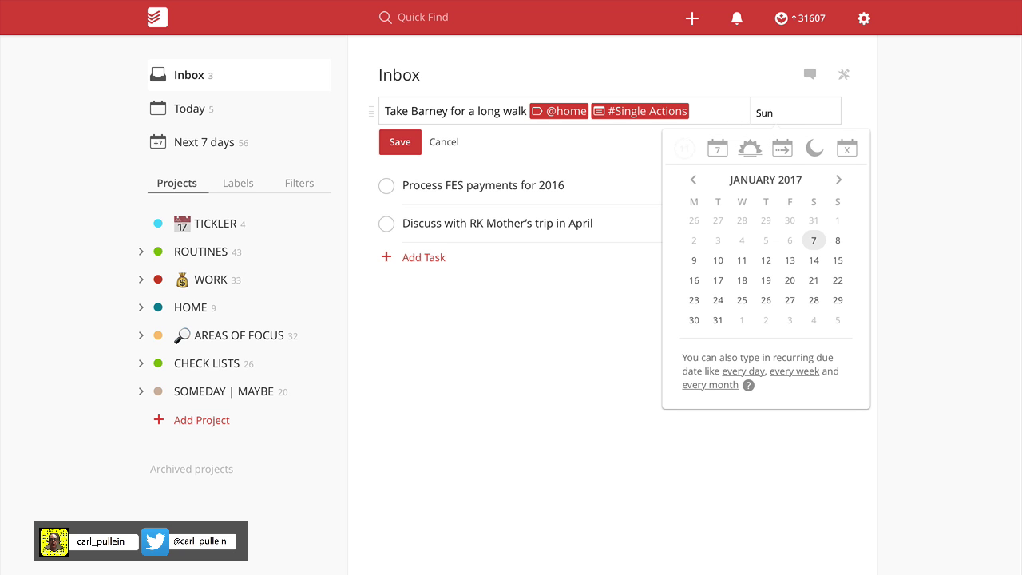
pyautogui.press('Return')
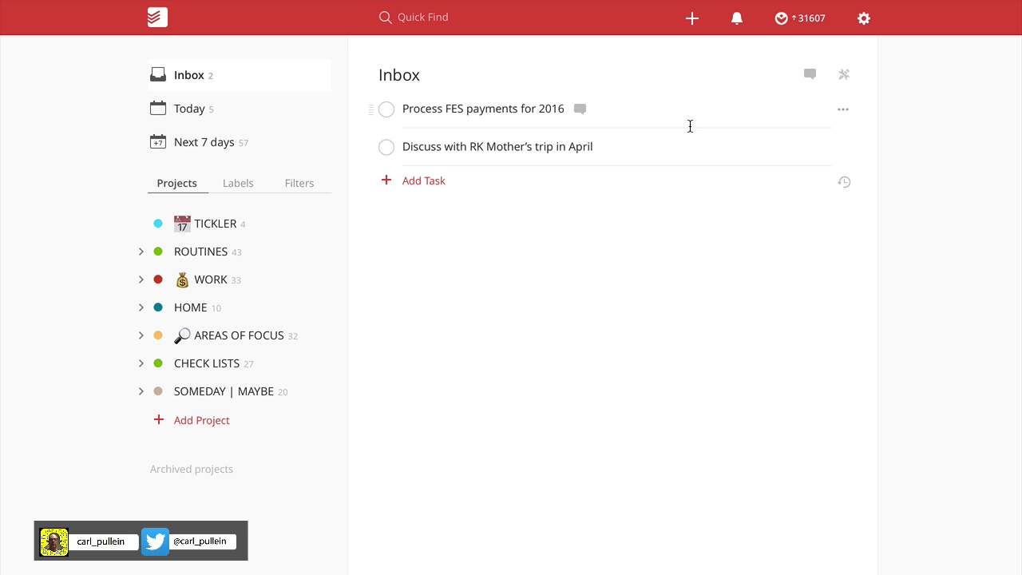
pyautogui.click(659, 116)
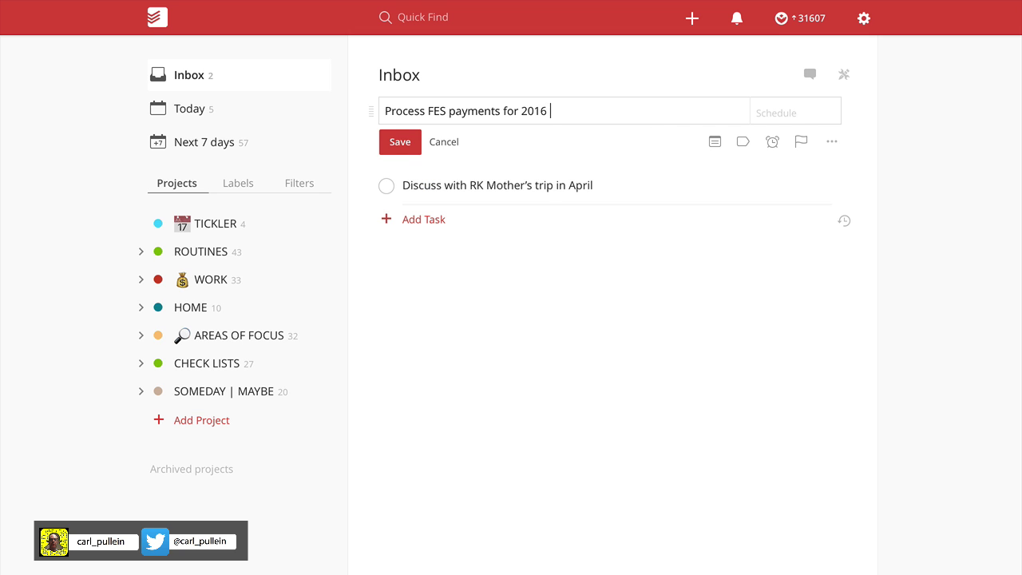
pyautogui.write('@co')
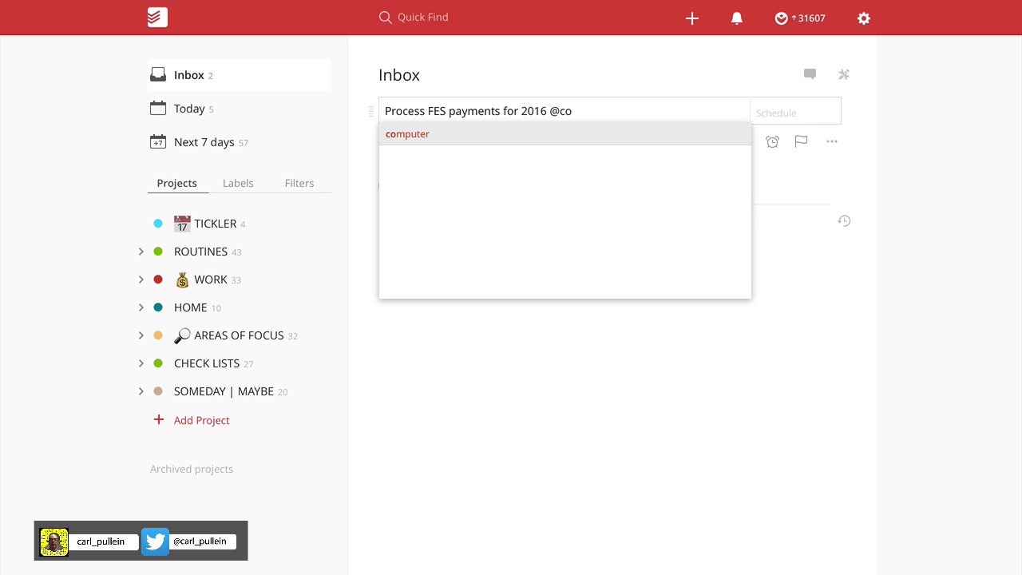
pyautogui.press('Return')
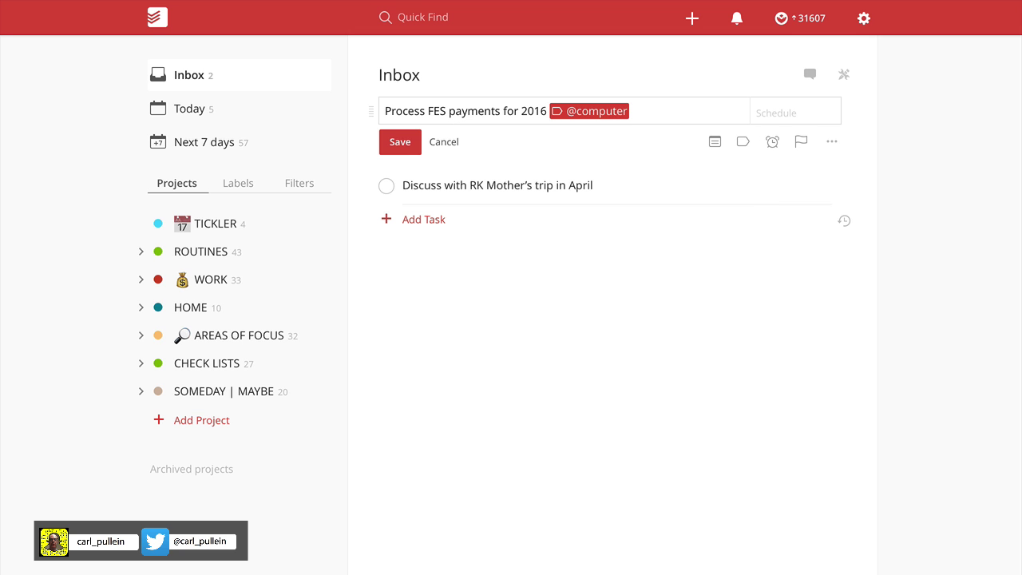
pyautogui.write('#sin')
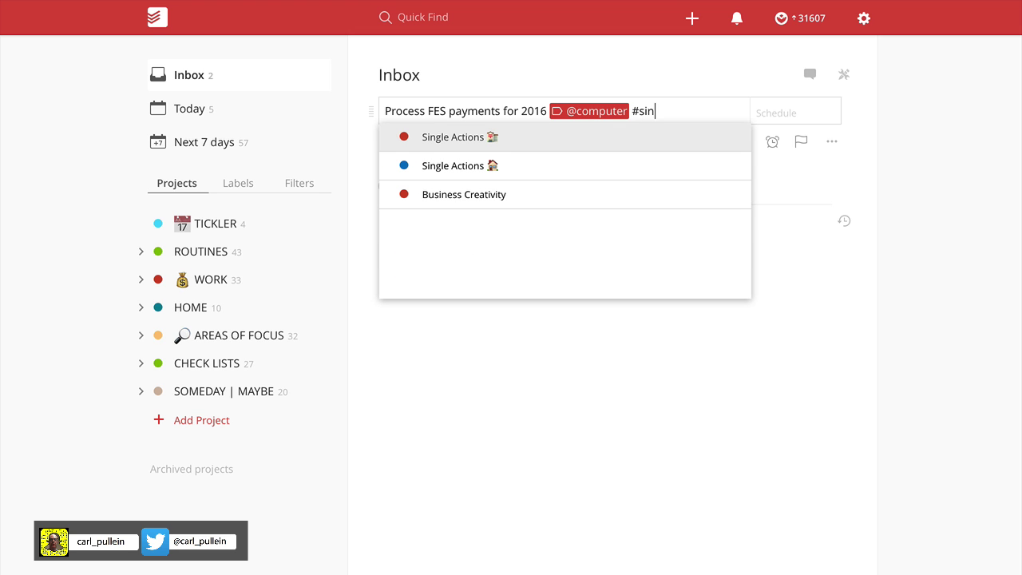
pyautogui.press('Return')
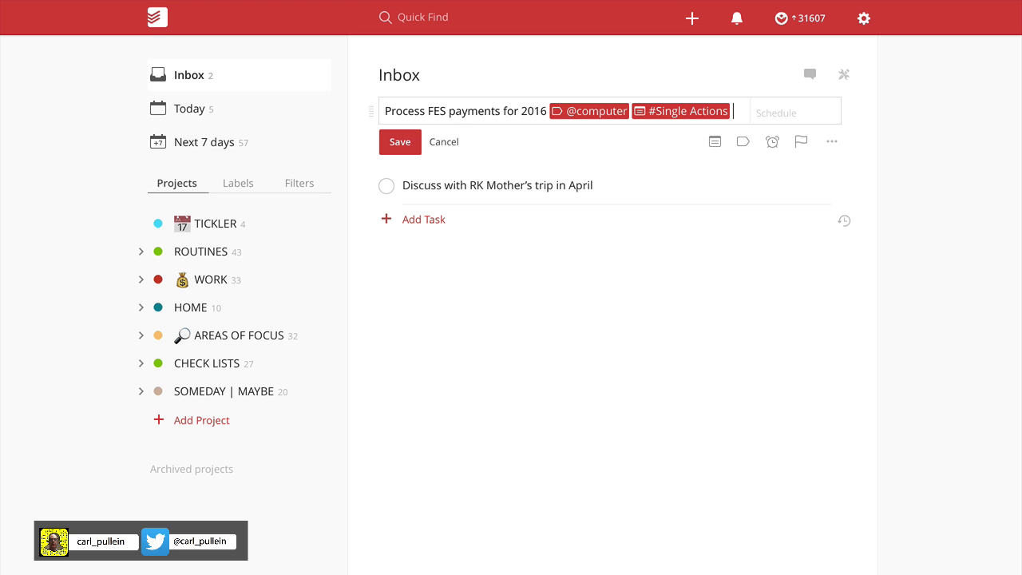
# Step: Schedule the FES payments task for Mon with priority p1 and save it
pyautogui.press('Tab')
pyautogui.write('Mon')
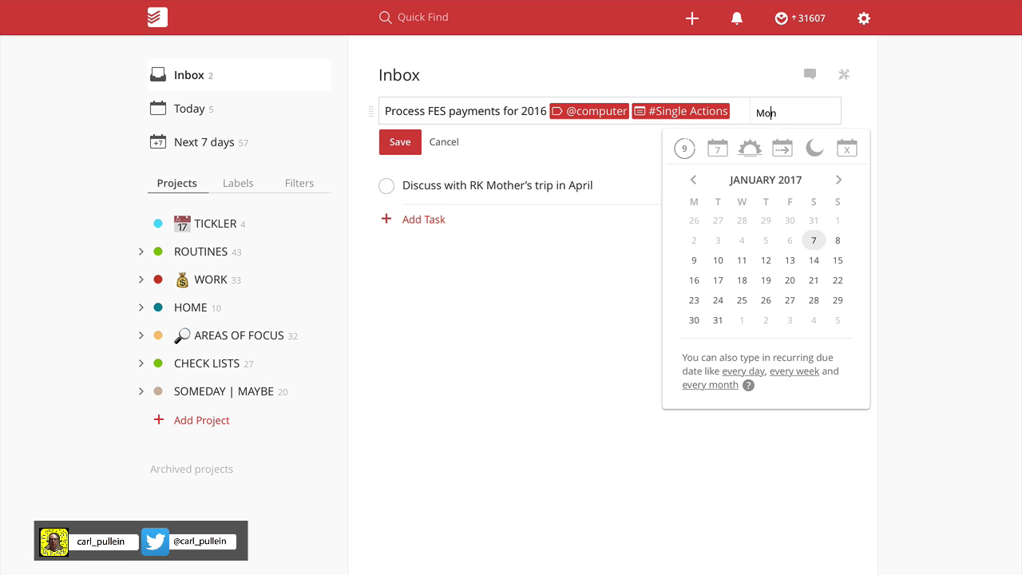
pyautogui.hotkey('shift', 'Tab')
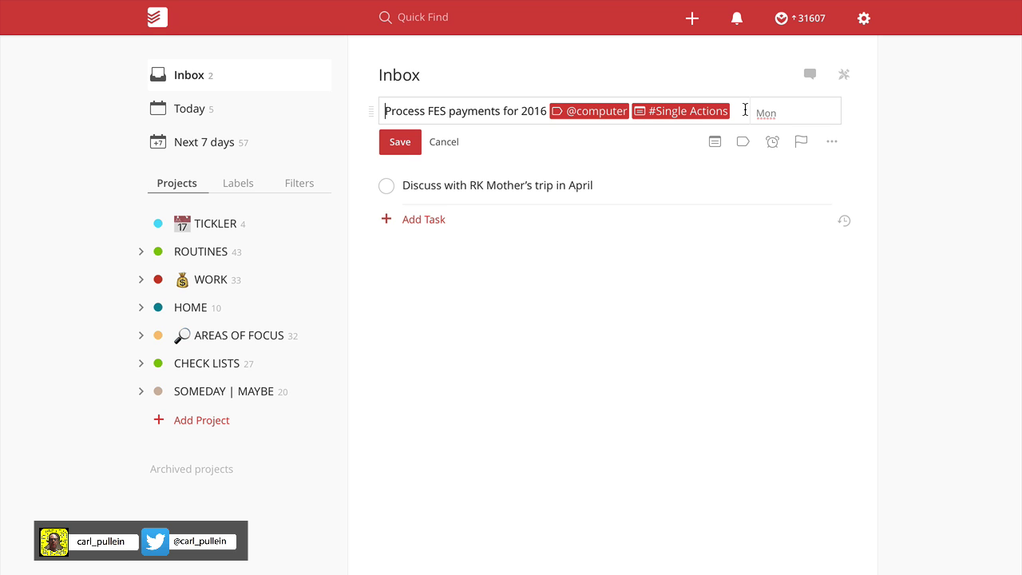
pyautogui.write('p1')
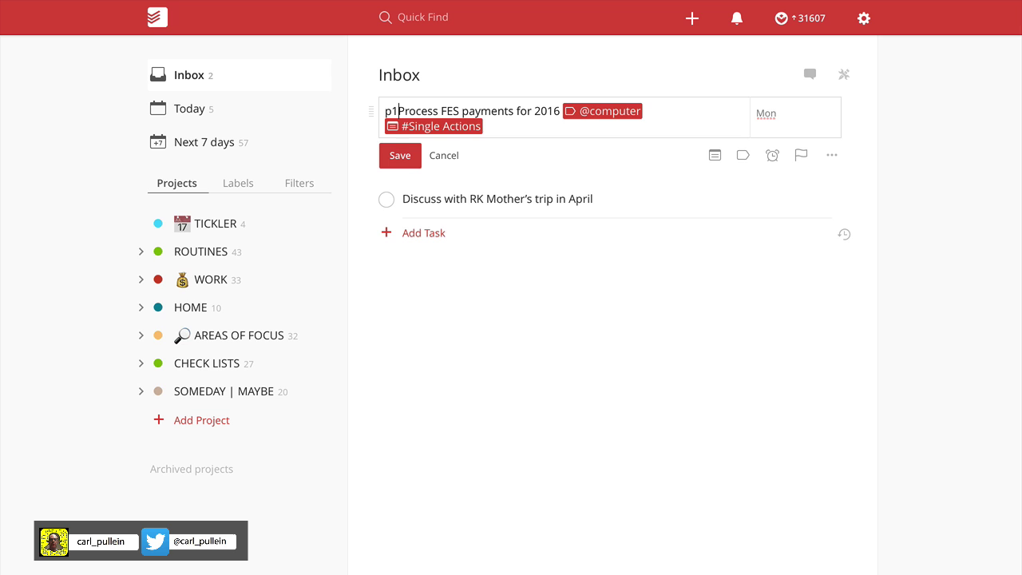
pyautogui.press('BackSpace')
pyautogui.press('BackSpace')
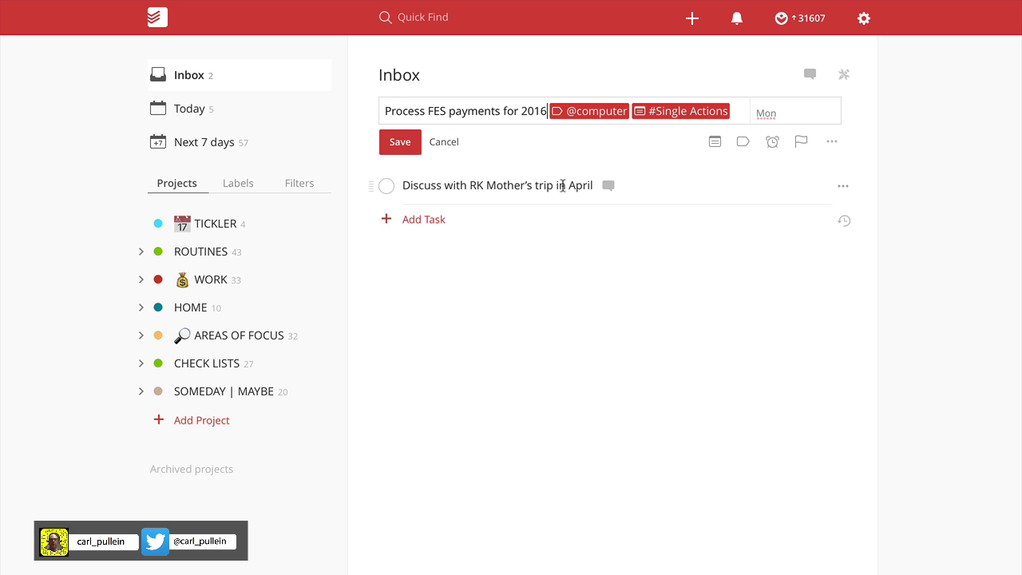
pyautogui.write('p1')
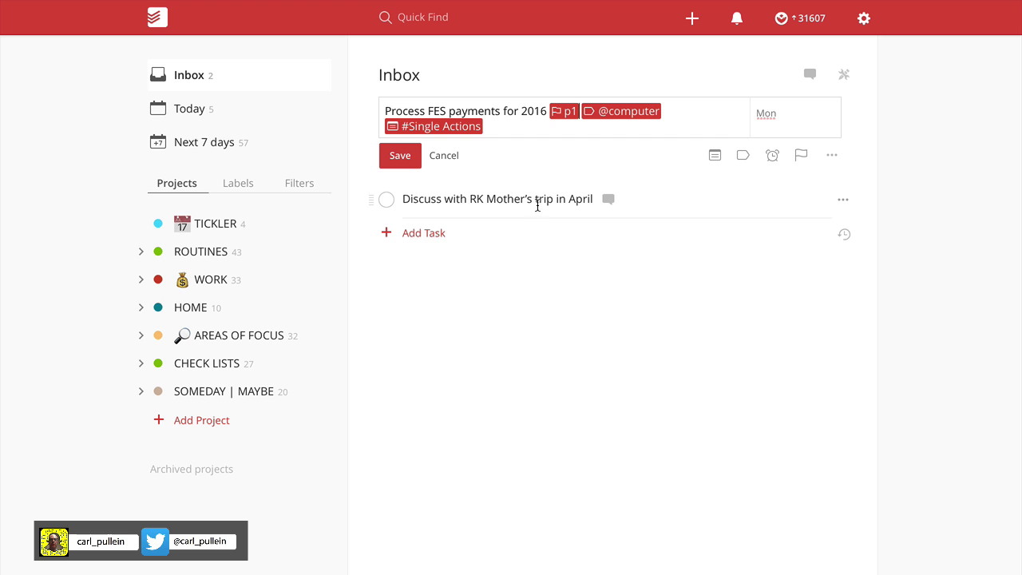
pyautogui.click(400, 156)
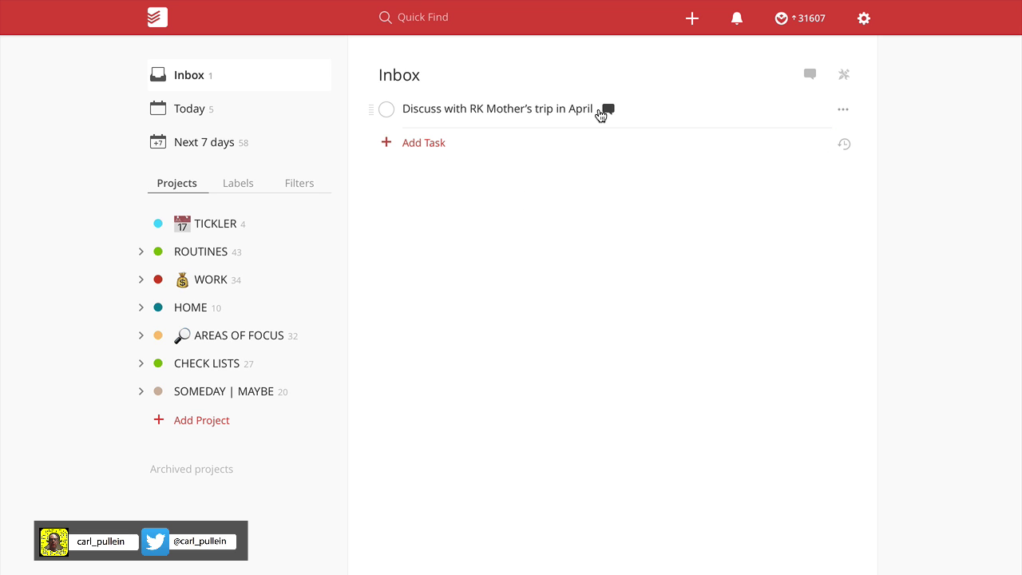
# Step: Label the task about discussing Mother's trip in April with the name label of the person it is to be discussed with
pyautogui.click(604, 110)
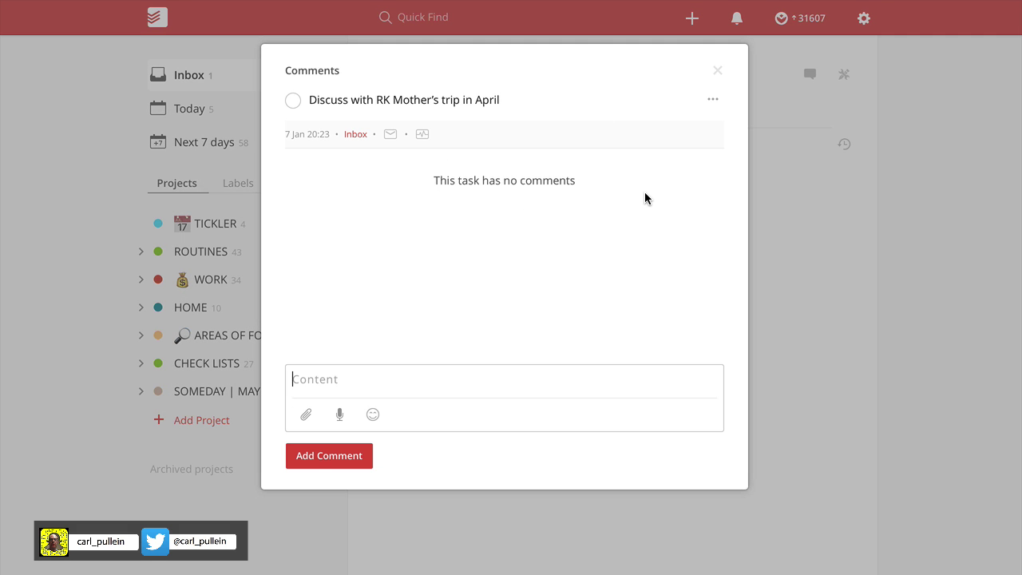
pyautogui.click(718, 71)
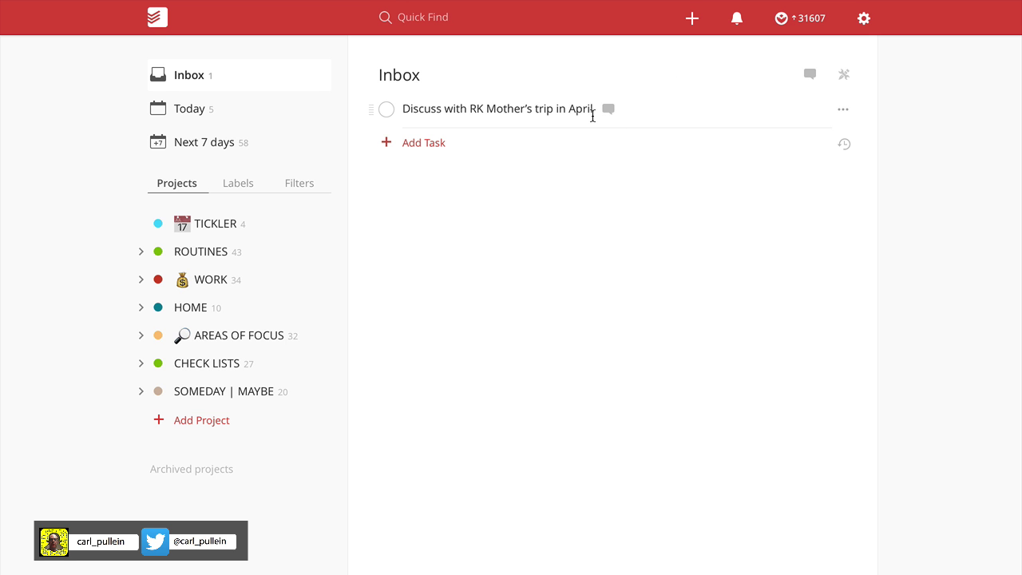
pyautogui.click(591, 111)
pyautogui.write('@r')
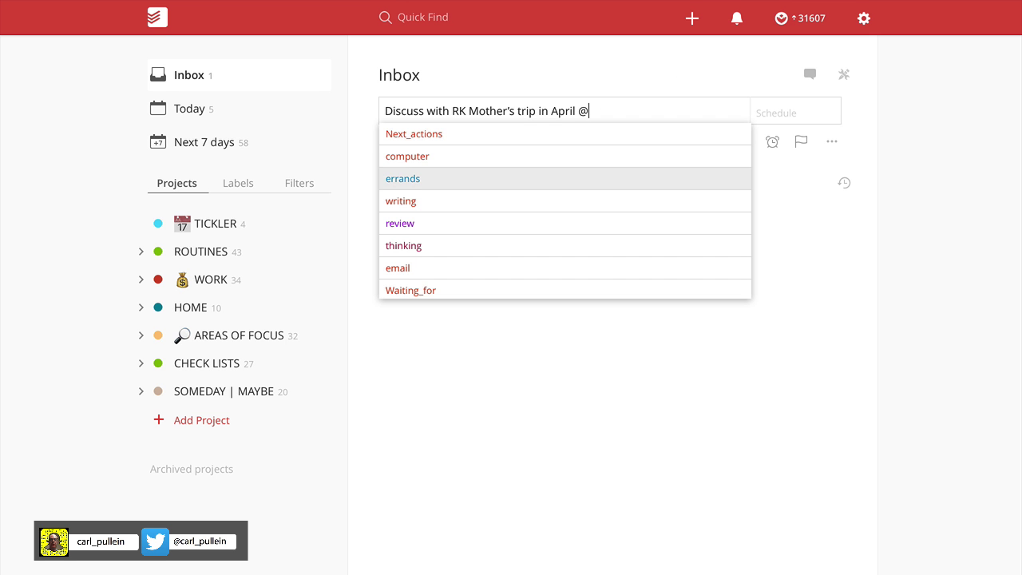
pyautogui.press('Down')
pyautogui.press('Down')
pyautogui.press('Down')
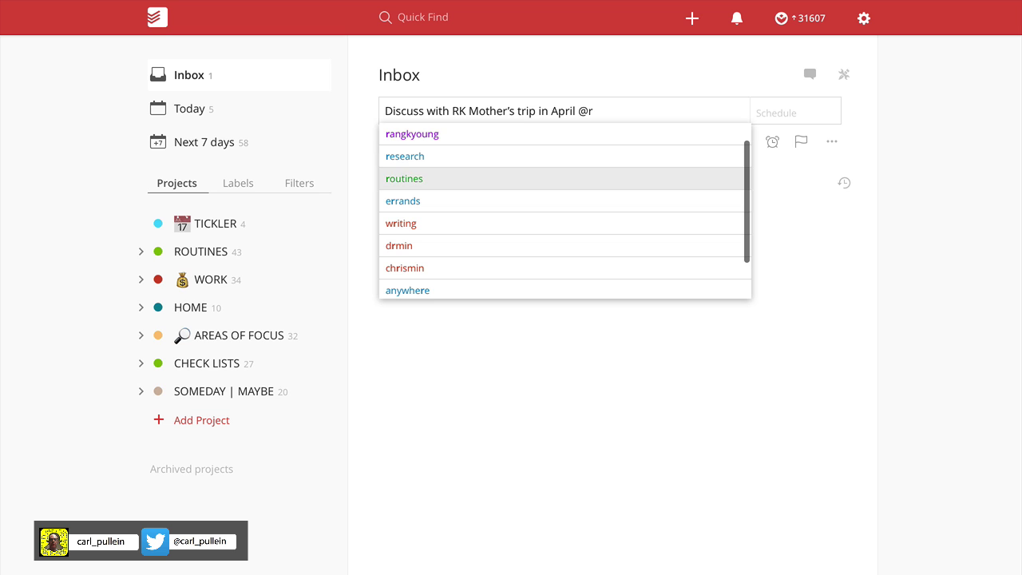
pyautogui.press('Up')
pyautogui.press('Up')
pyautogui.press('Return')
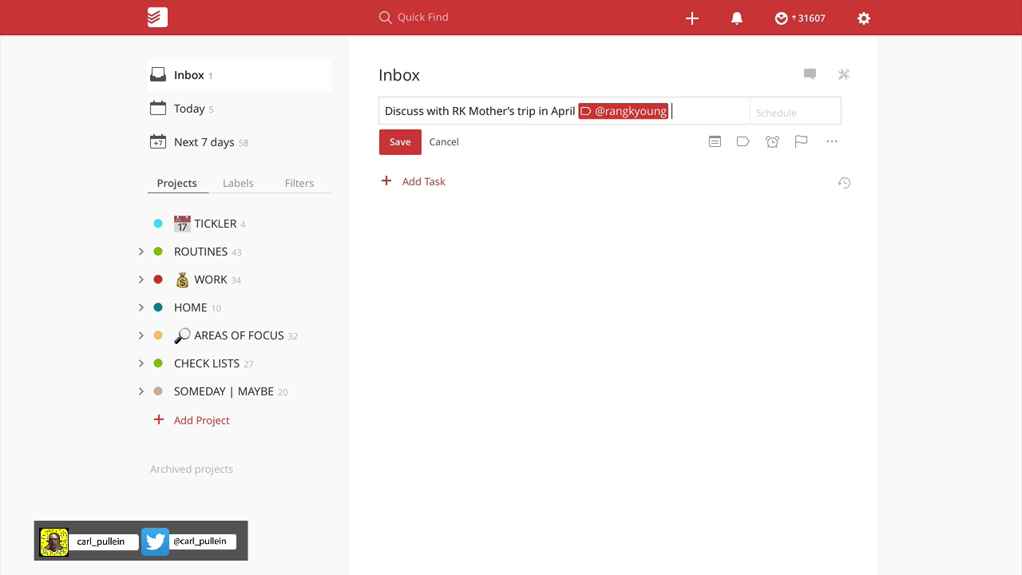
# Step: Assign the Mother's trip discussion task to the home Single Actions project
pyautogui.write('#')
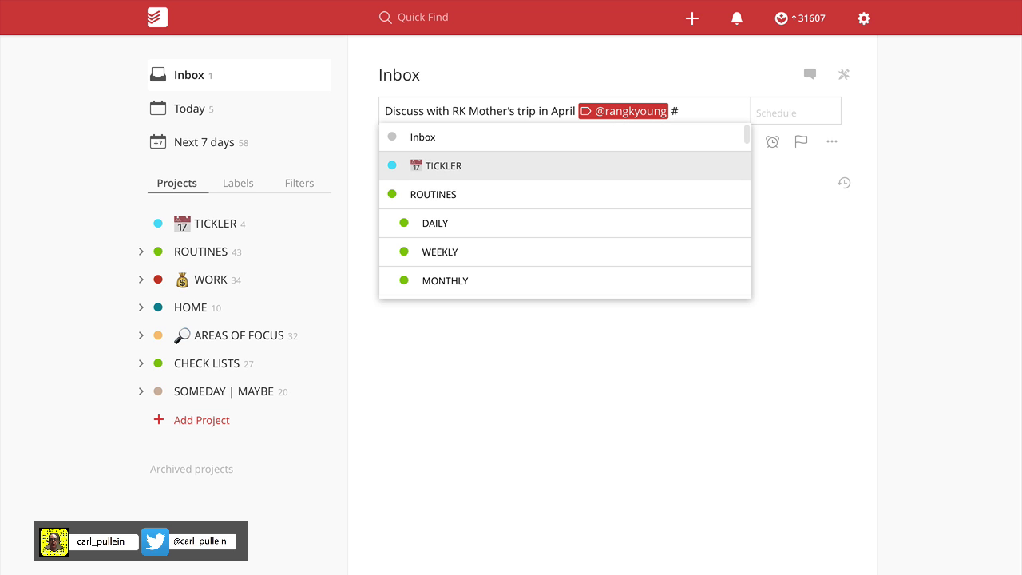
pyautogui.write('sin')
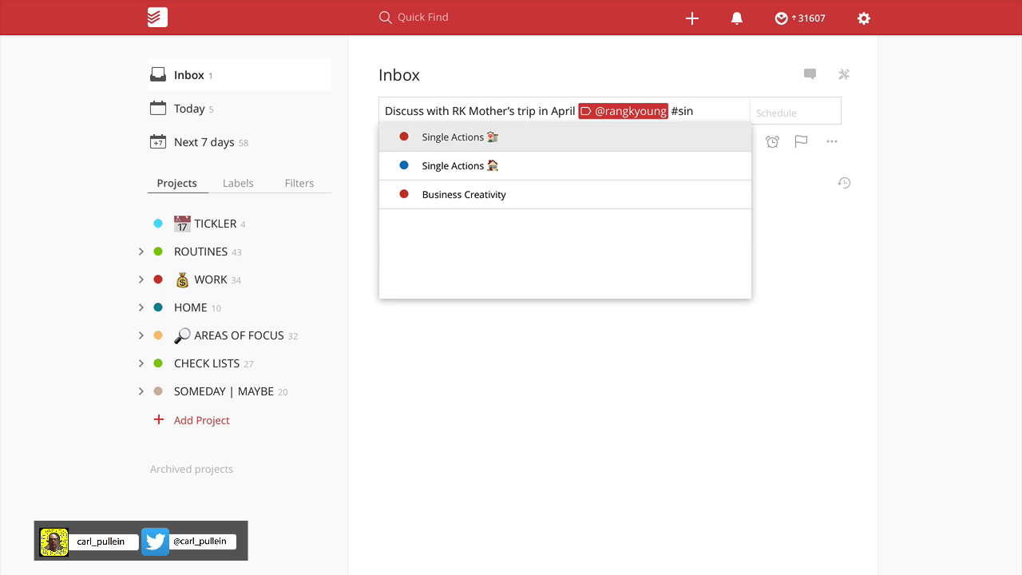
pyautogui.press('Down')
pyautogui.press('Return')
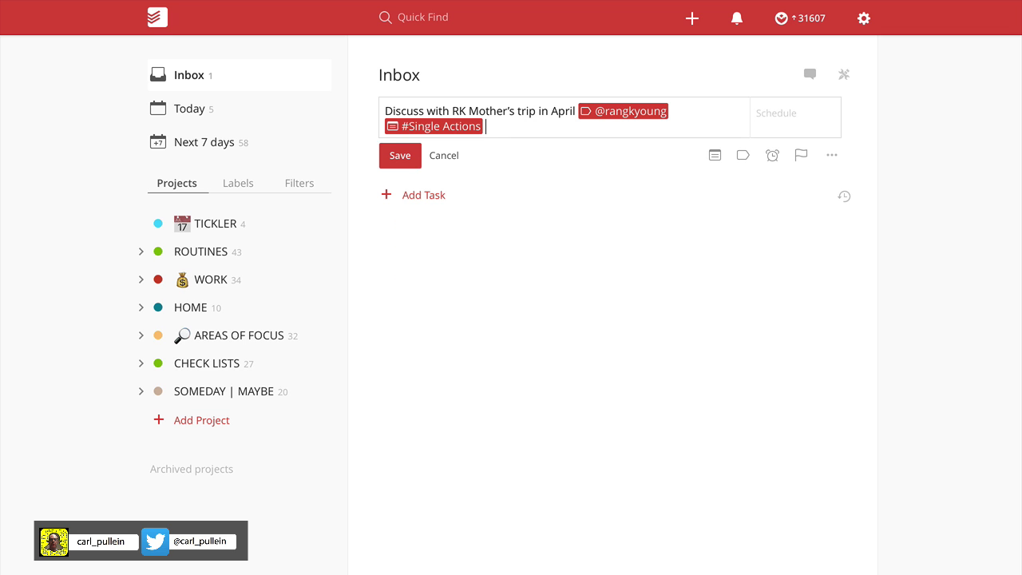
# Step: Give the Mother's trip discussion task priority p2, schedule it for Sunday and save it
pyautogui.write('p2')
pyautogui.press('Tab')
pyautogui.write('Sat')
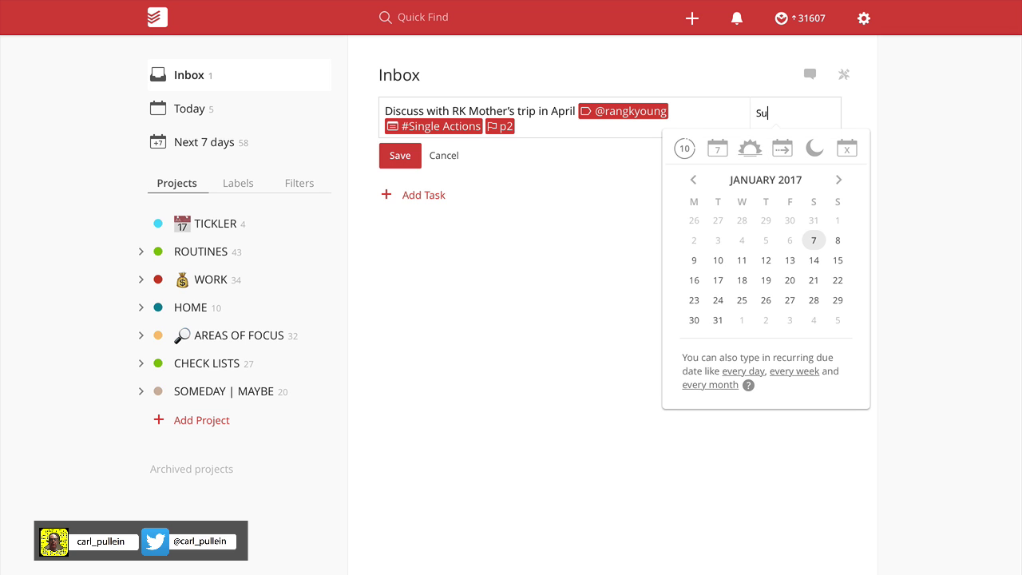
pyautogui.press('Return')
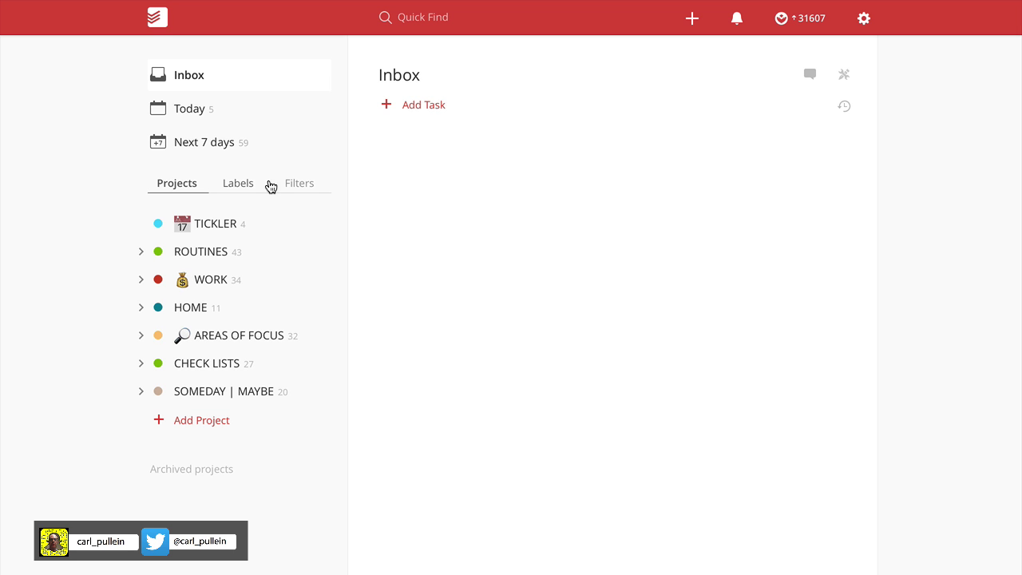
# Step: Delete the planning label from the label list
pyautogui.click(244, 185)
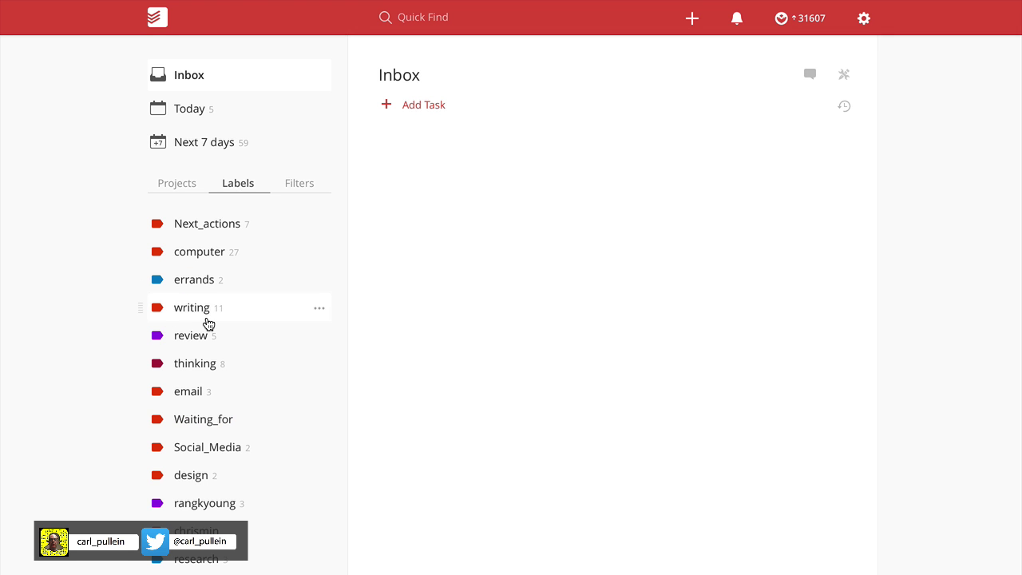
pyautogui.scroll(-4, 205, 323)
pyautogui.scroll(4, 206, 322)
pyautogui.scroll(-4, 208, 324)
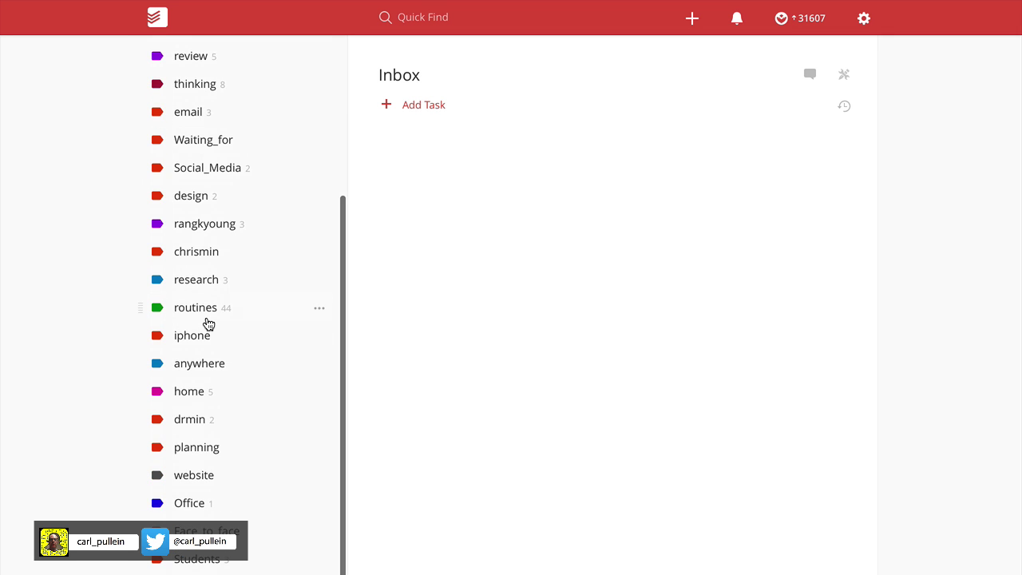
pyautogui.scroll(1, 208, 324)
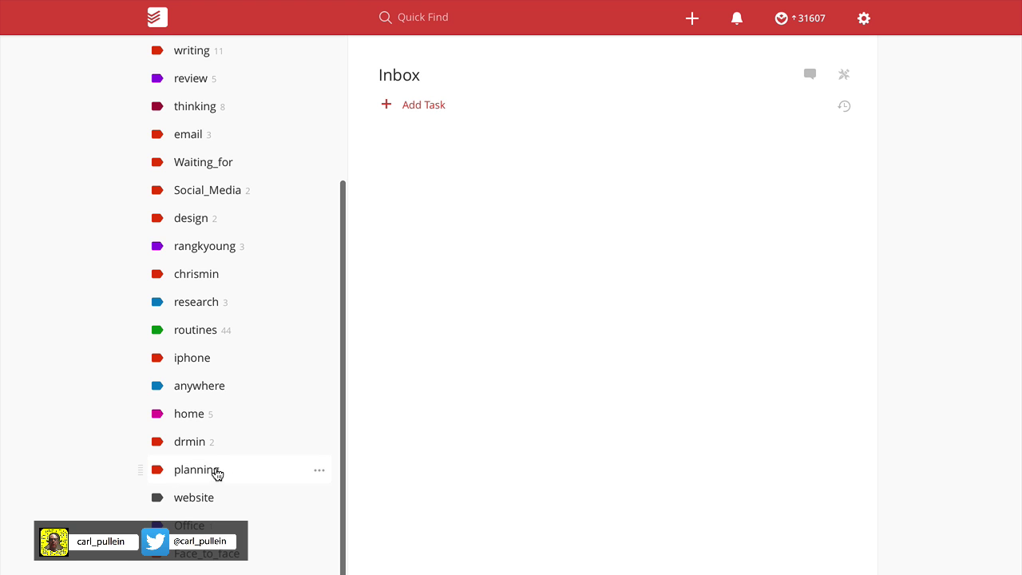
pyautogui.click(320, 474)
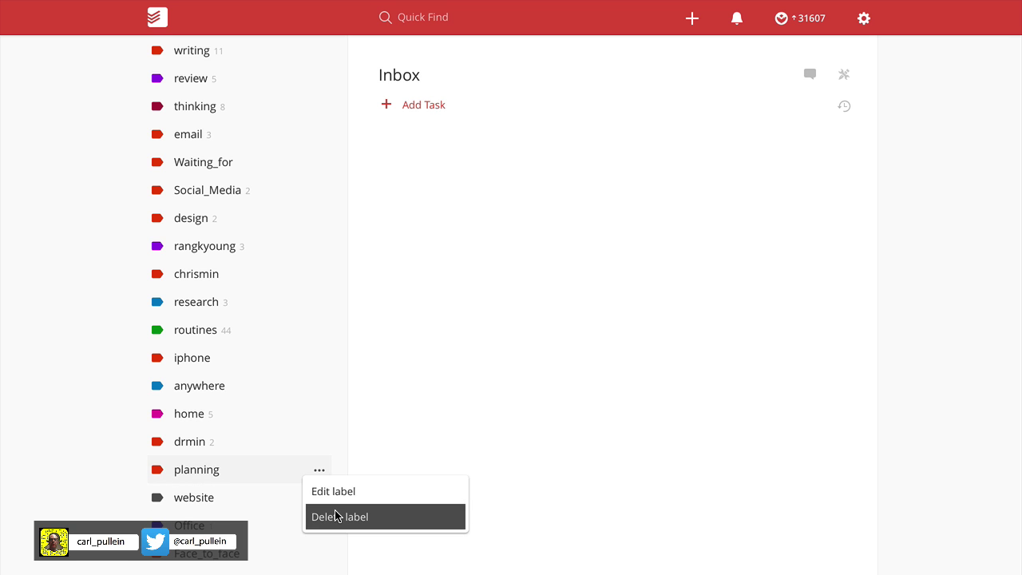
pyautogui.click(333, 516)
pyautogui.click(482, 150)
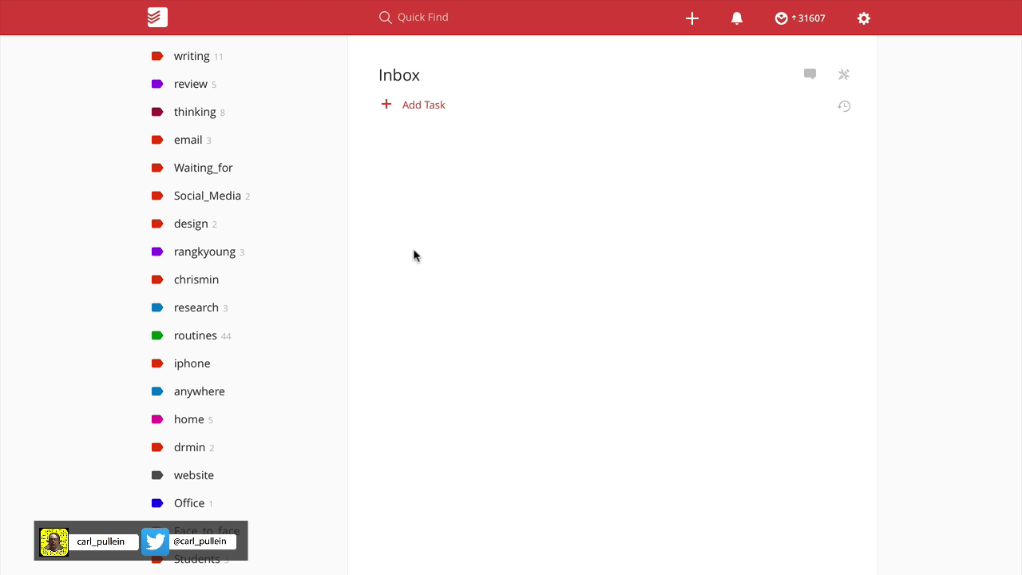
# Step: Delete the website and Face_to_face labels from the label list
pyautogui.click(322, 480)
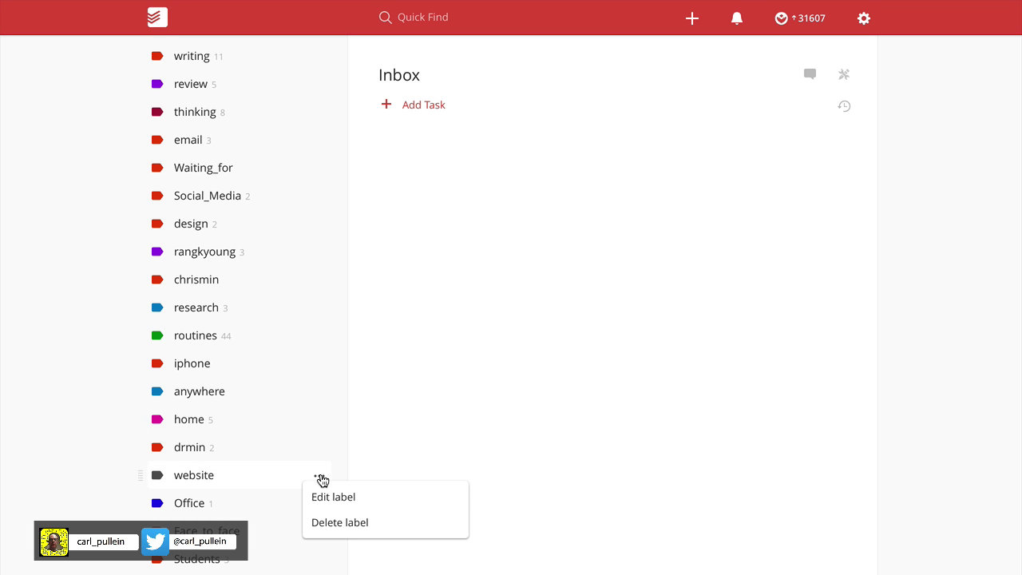
pyautogui.click(342, 522)
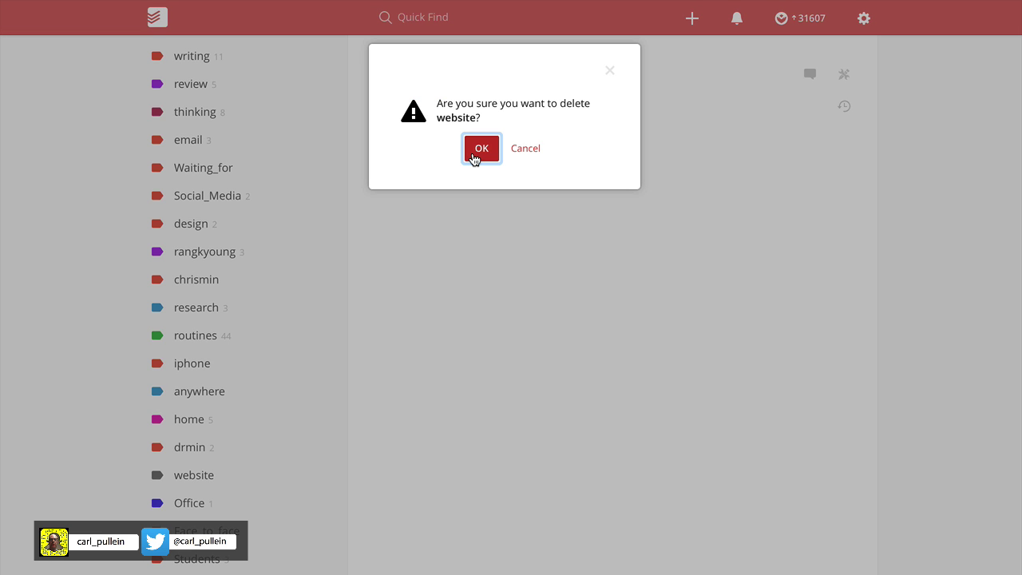
pyautogui.click(476, 157)
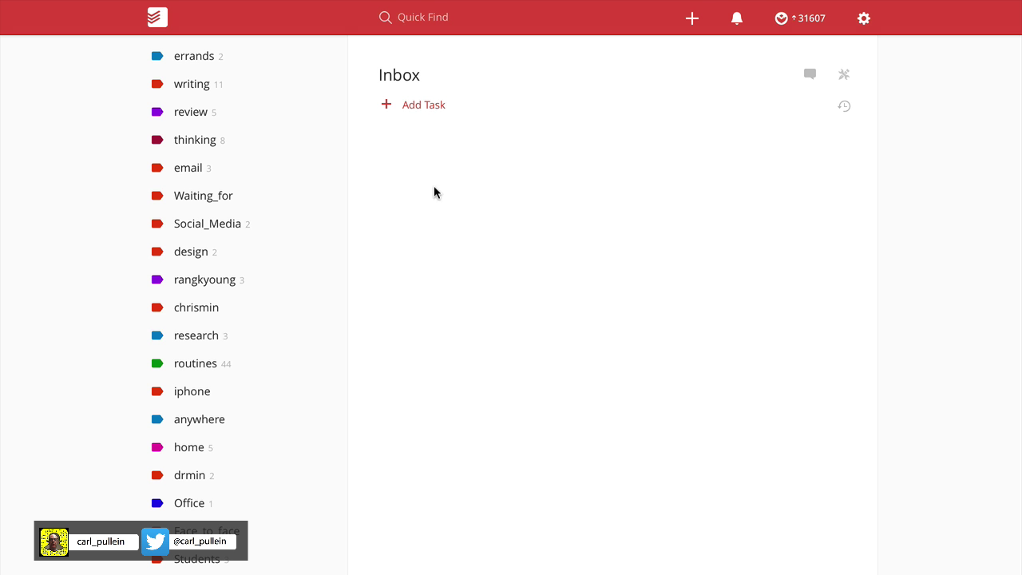
pyautogui.click(320, 532)
pyautogui.click(375, 569)
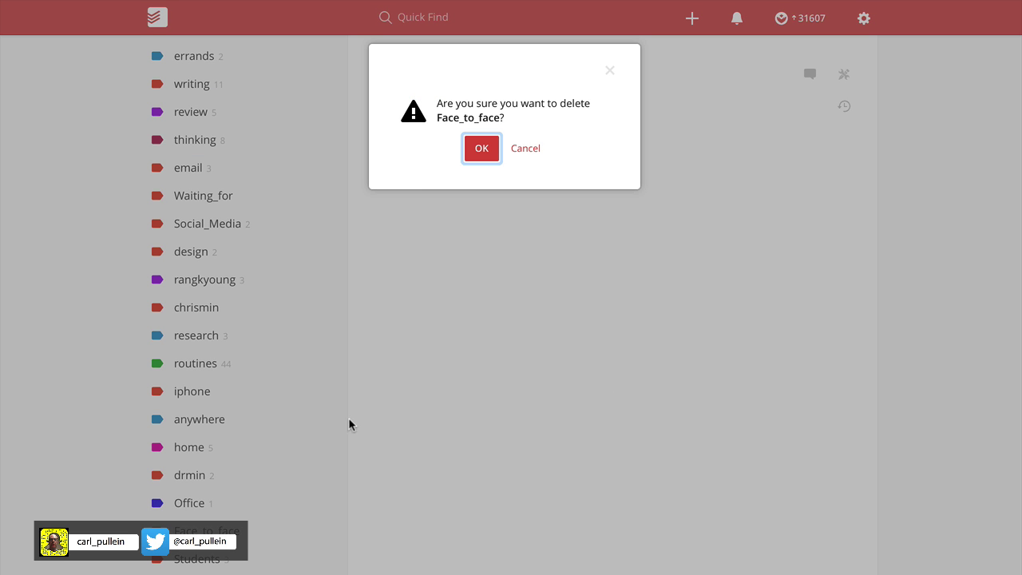
pyautogui.click(479, 153)
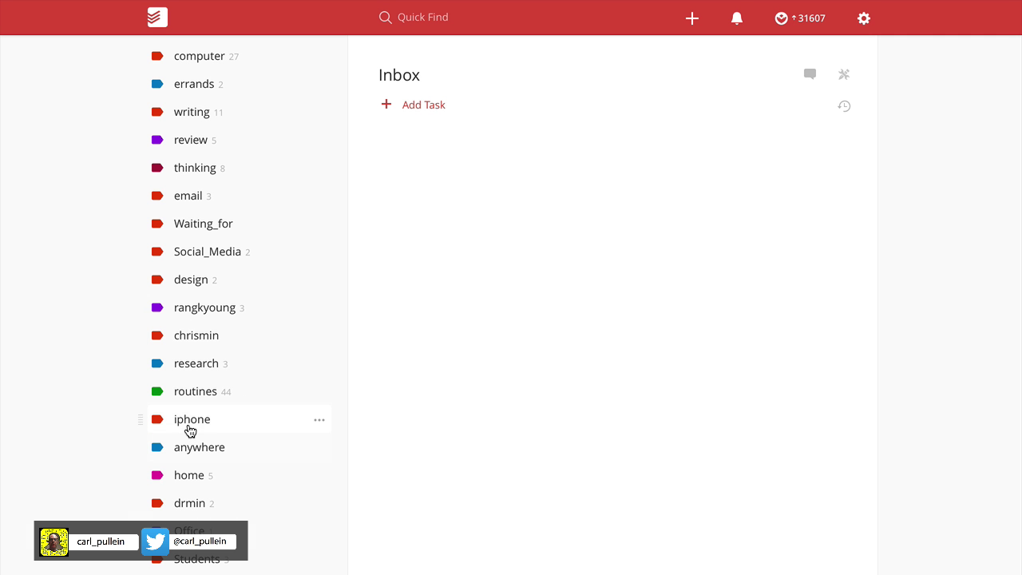
# Step: Examine the remaining labels and the subprojects inside ROUTINES, WORK and HOME
pyautogui.scroll(3, 190, 429)
pyautogui.scroll(-2, 190, 428)
pyautogui.scroll(-1, 189, 431)
pyautogui.scroll(3, 236, 490)
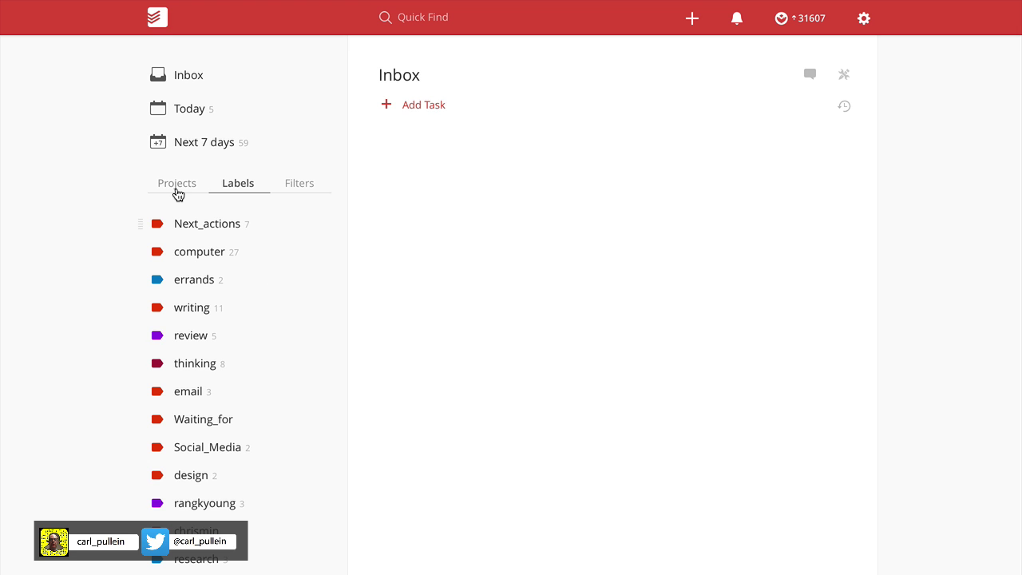
pyautogui.click(177, 188)
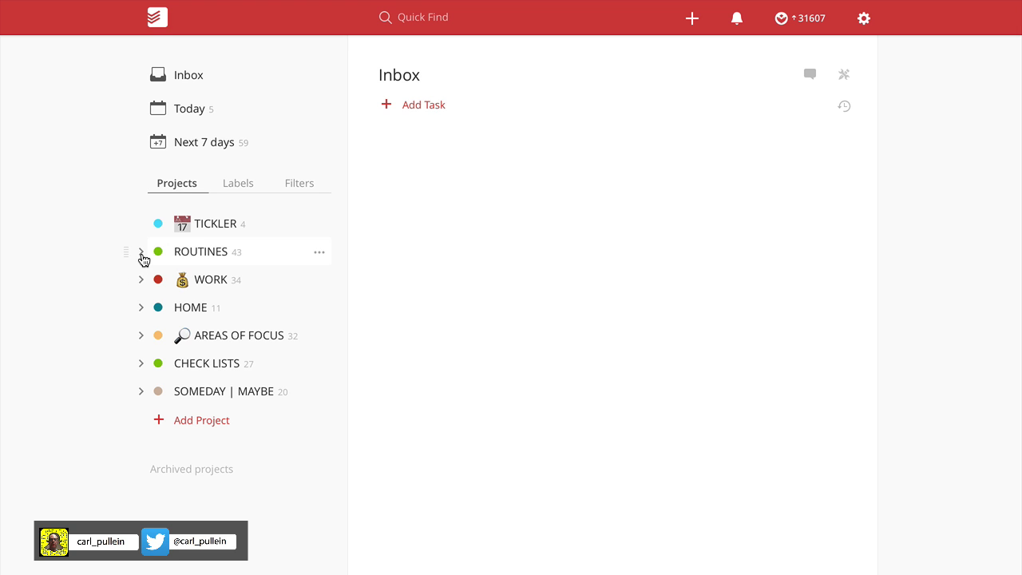
pyautogui.click(142, 256)
pyautogui.click(141, 255)
pyautogui.click(142, 279)
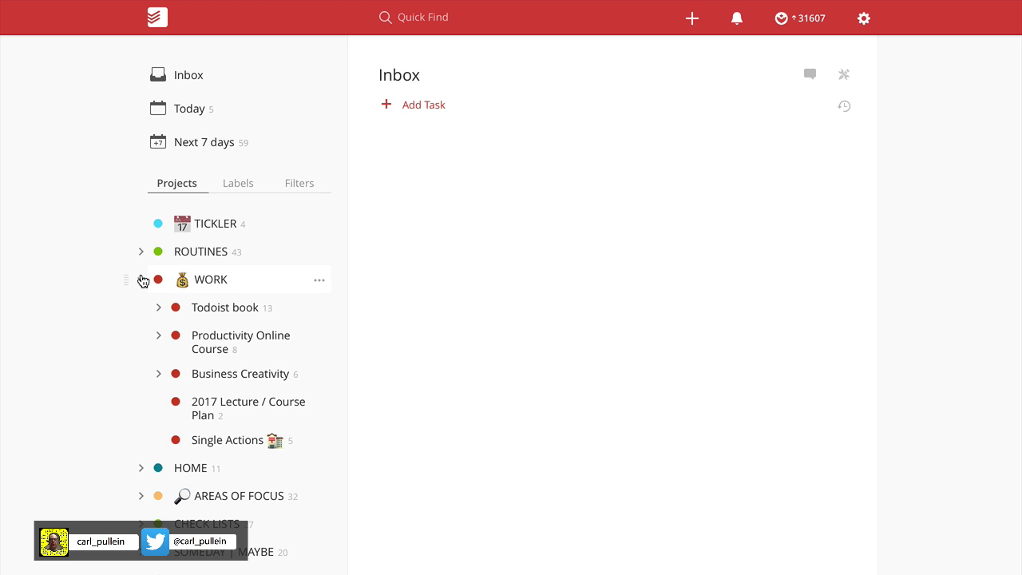
pyautogui.click(141, 279)
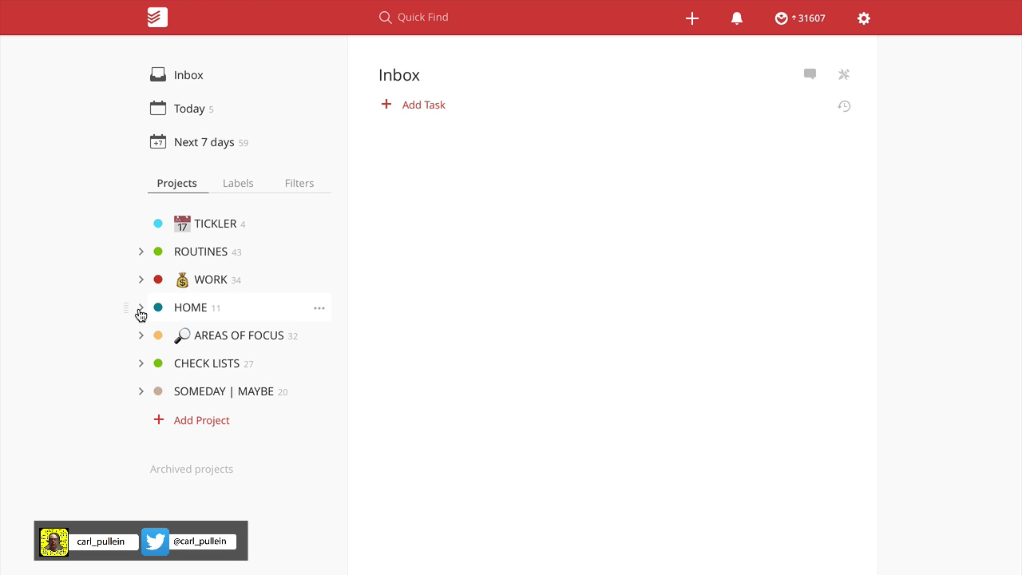
pyautogui.click(141, 308)
pyautogui.click(140, 310)
pyautogui.click(141, 310)
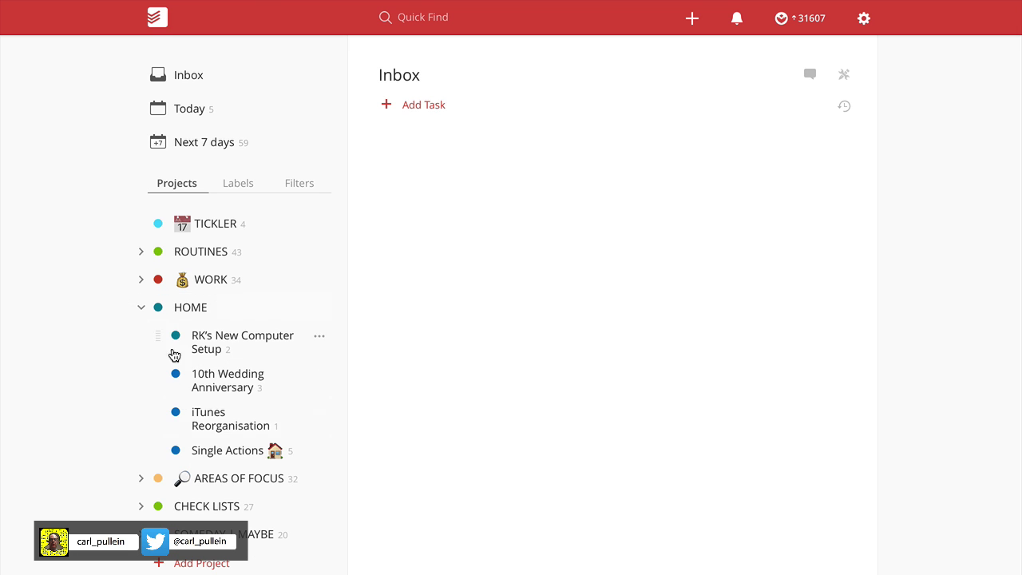
pyautogui.click(141, 308)
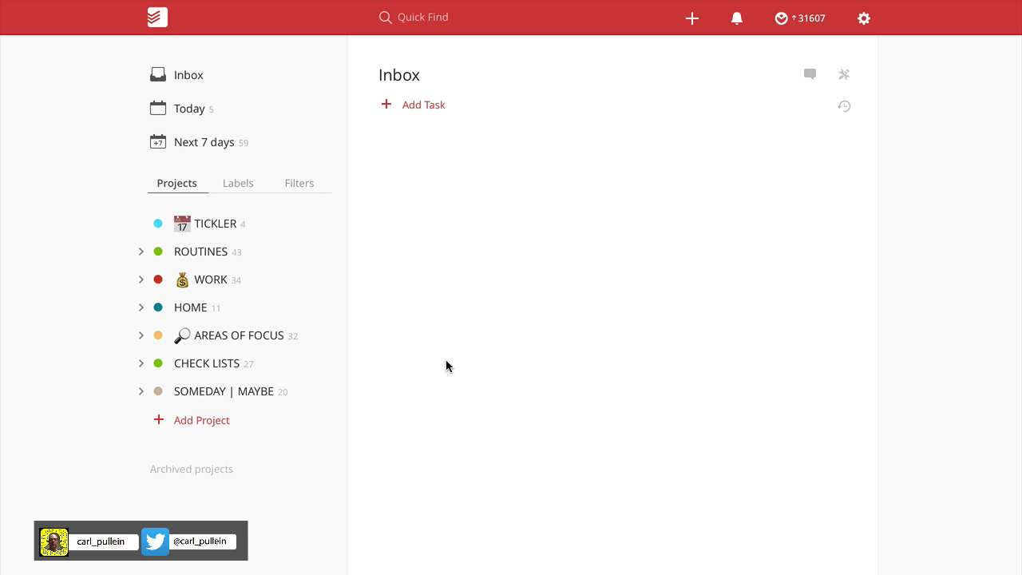
pyautogui.press('q')
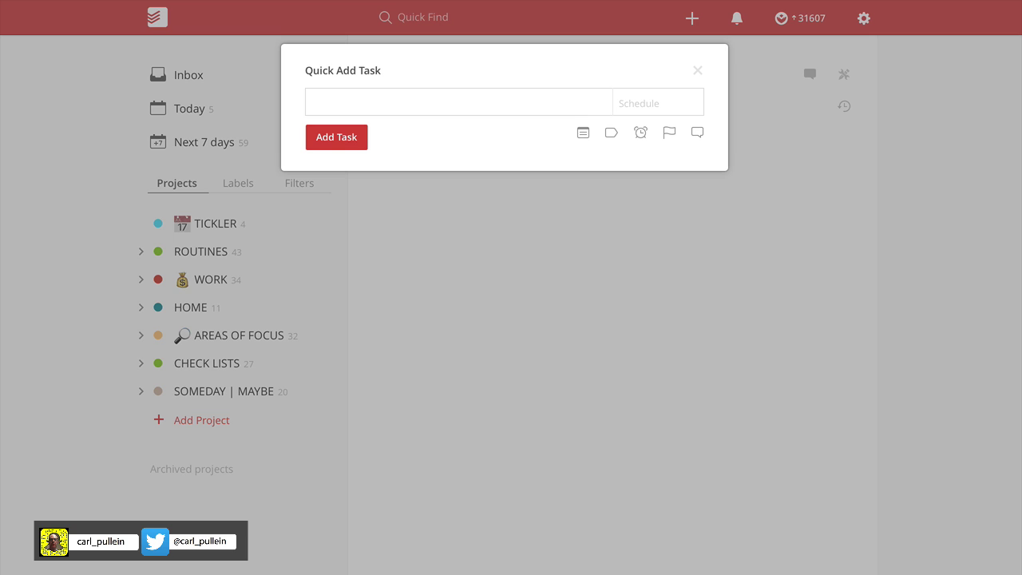
pyautogui.write('Go shopping for groceries tomoeew')
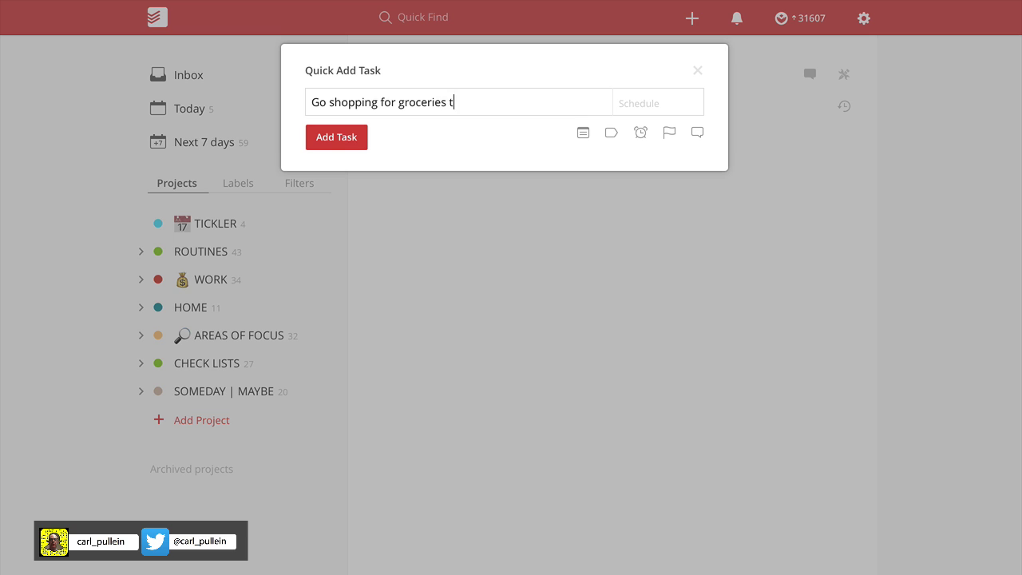
pyautogui.press('BackSpace')
pyautogui.press('BackSpace')
pyautogui.press('BackSpace')
pyautogui.press('BackSpace')
pyautogui.press('BackSpace')
pyautogui.press('BackSpace')
pyautogui.press('BackSpace')
pyautogui.write('@h')
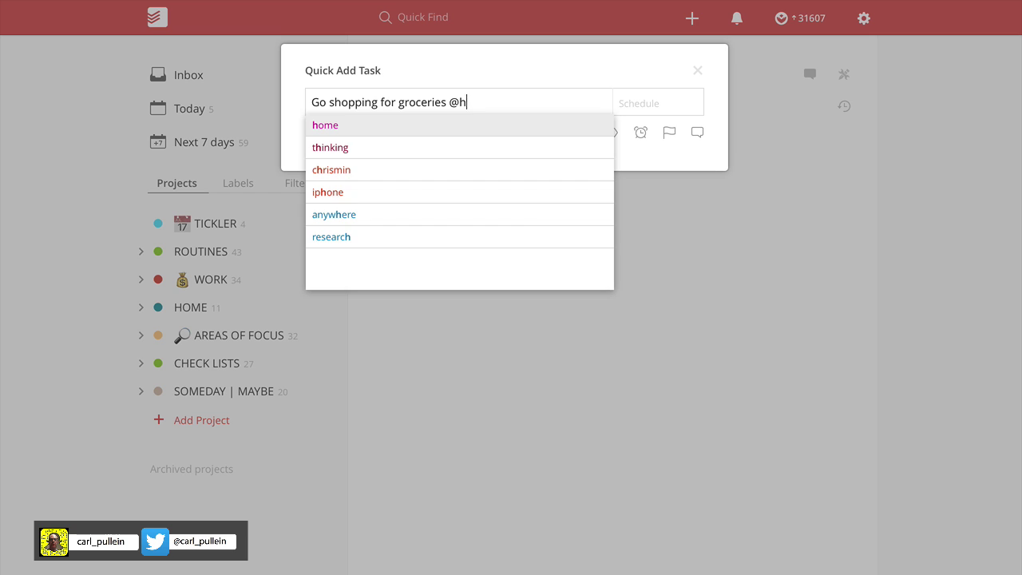
pyautogui.press('Return')
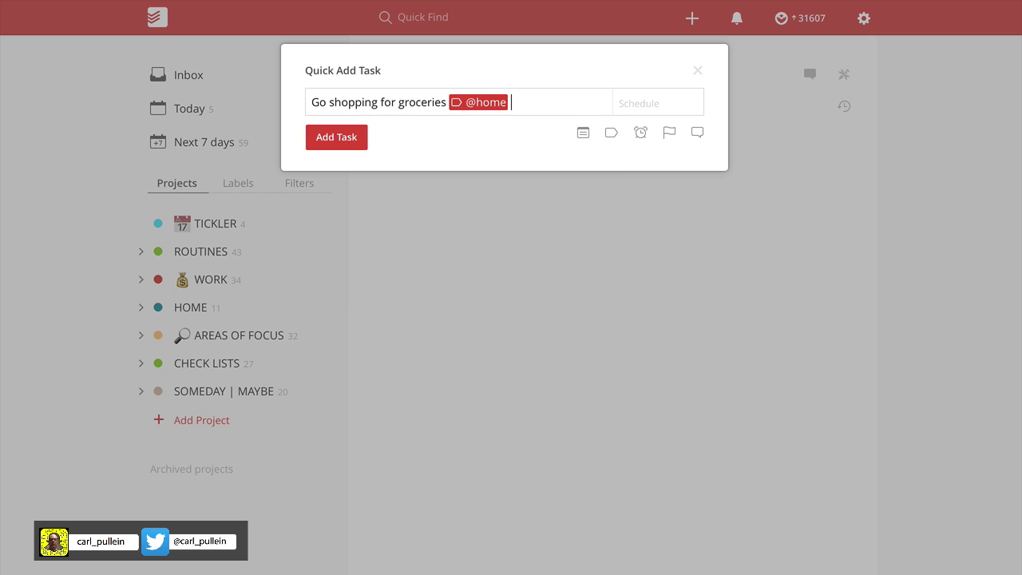
# Step: Assign the new groceries task to the home Single Actions project
pyautogui.write('#')
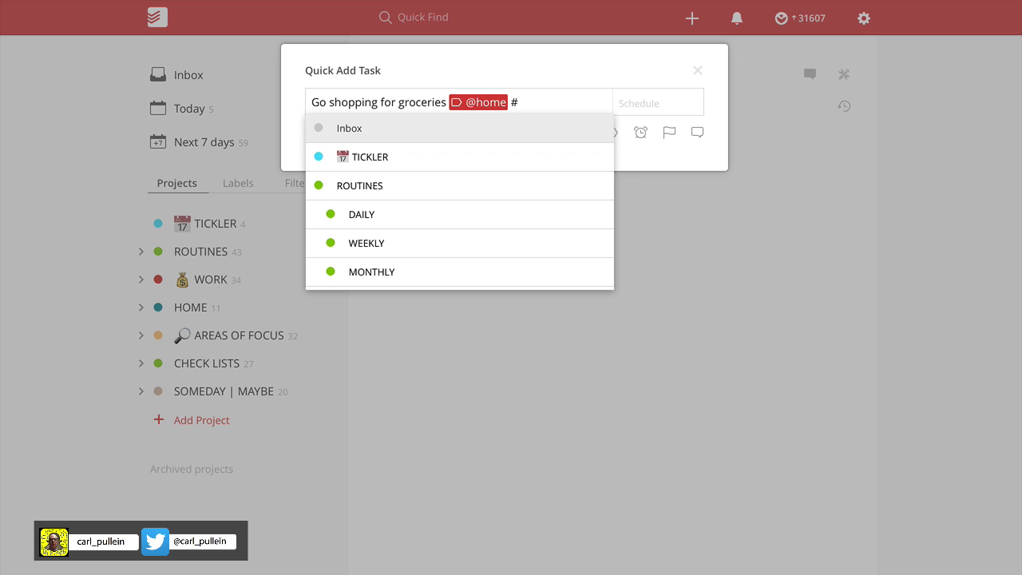
pyautogui.write('sin')
pyautogui.press('Down')
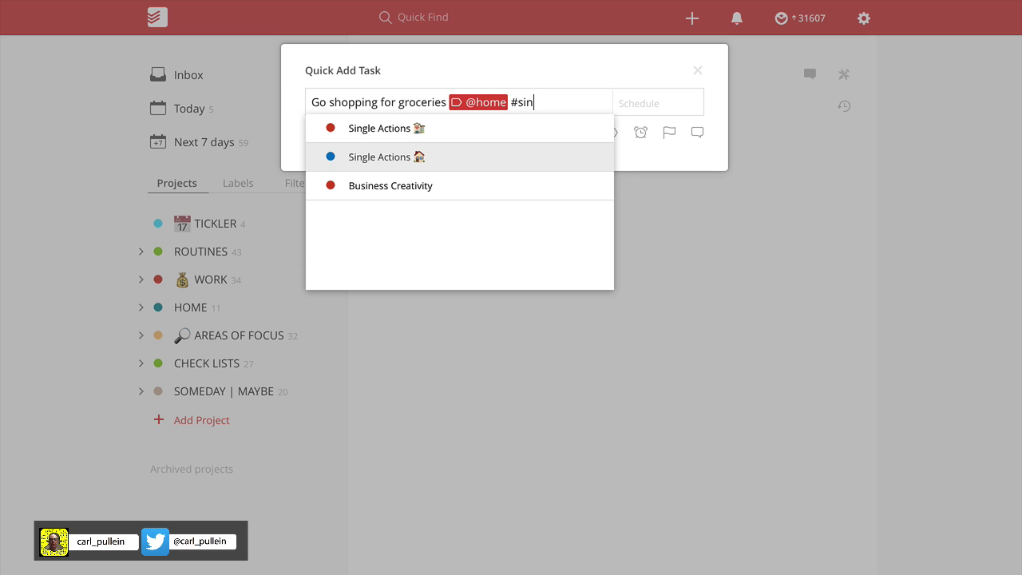
pyautogui.press('Return')
# Step: Schedule the groceries task for tomorrow and add it to the task list
pyautogui.click(639, 104)
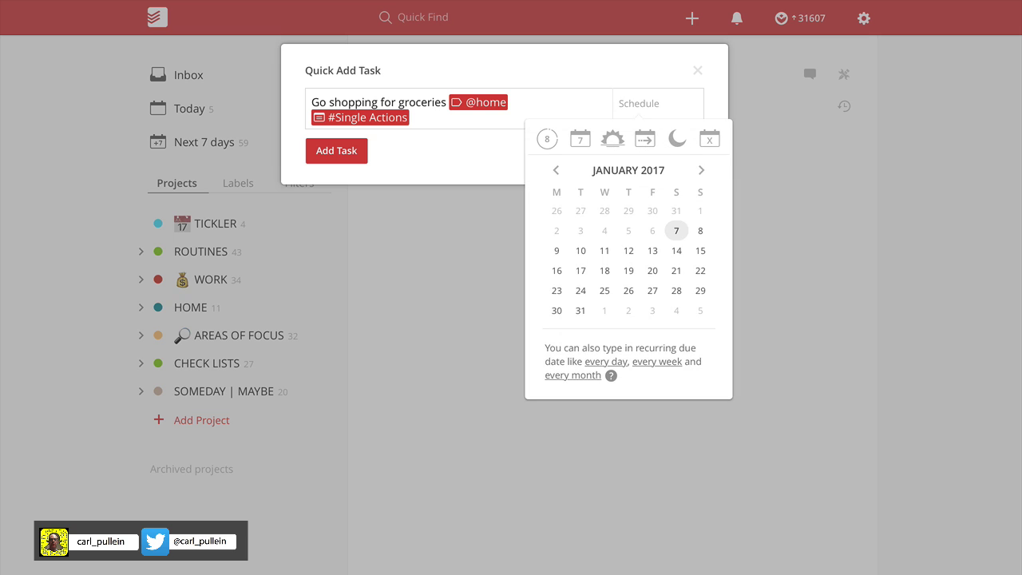
pyautogui.write('Tomoro')
pyautogui.press('BackSpace')
pyautogui.write('row')
pyautogui.press('Return')
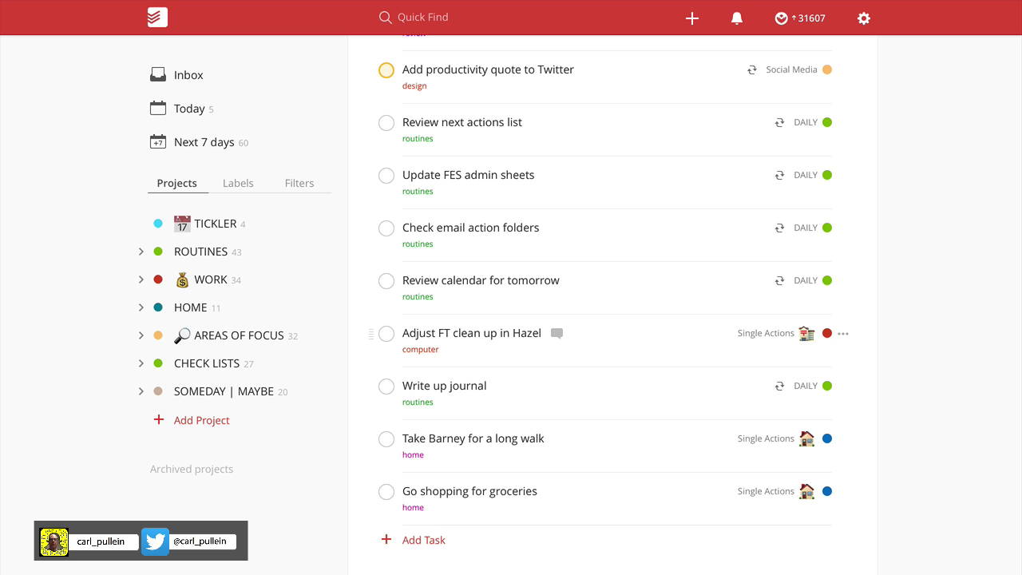
# Step: From the Inbox, search for "Writ" and look through the tasks under the writing label
pyautogui.click(195, 88)
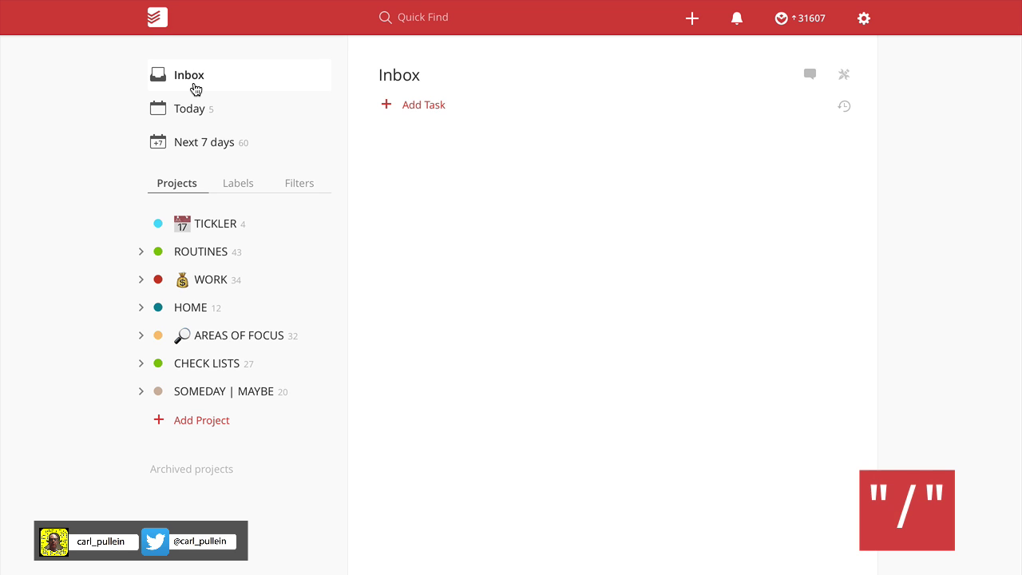
pyautogui.press('/')
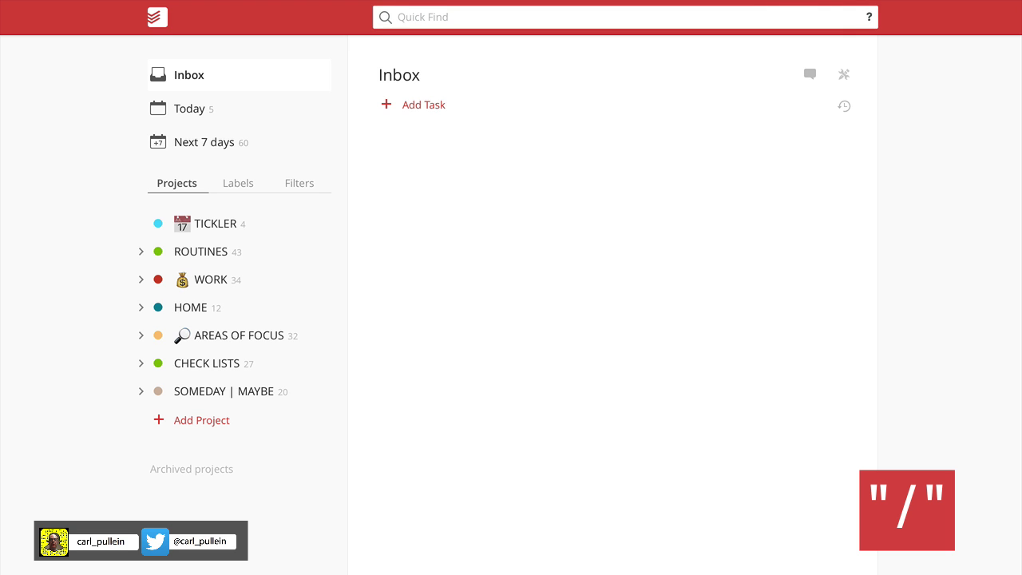
pyautogui.write('Writ')
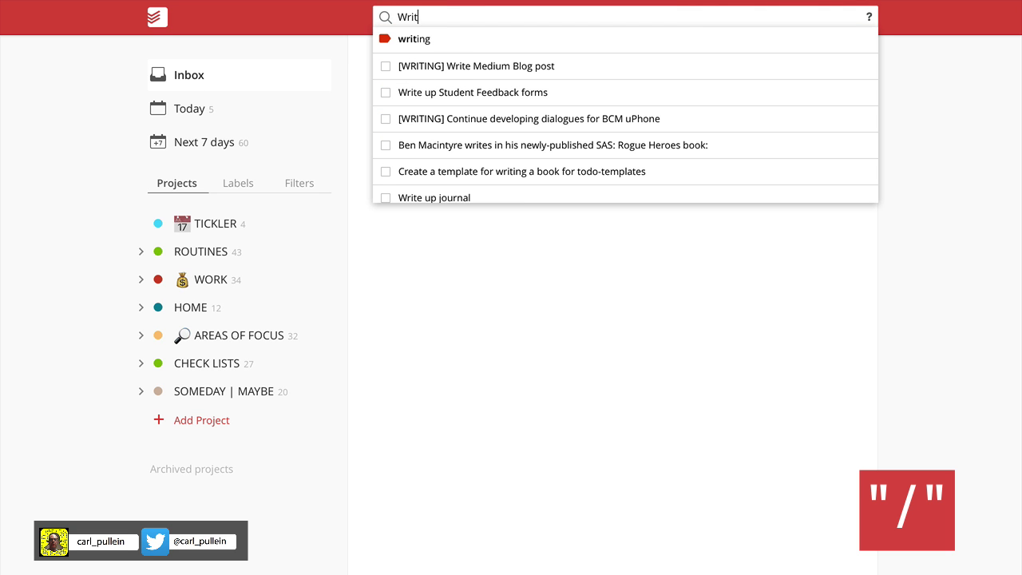
pyautogui.click(404, 44)
pyautogui.scroll(-3, 467, 349)
pyautogui.scroll(3, 467, 349)
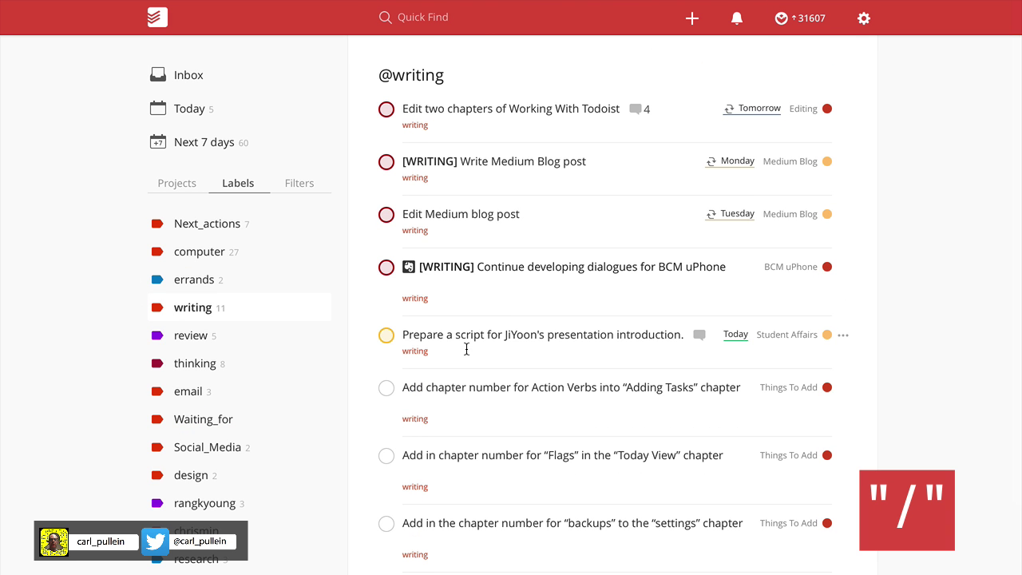
# Step: Search for the person's name label, view its tasks, and return to the Inbox with the project list showing
pyautogui.press('/')
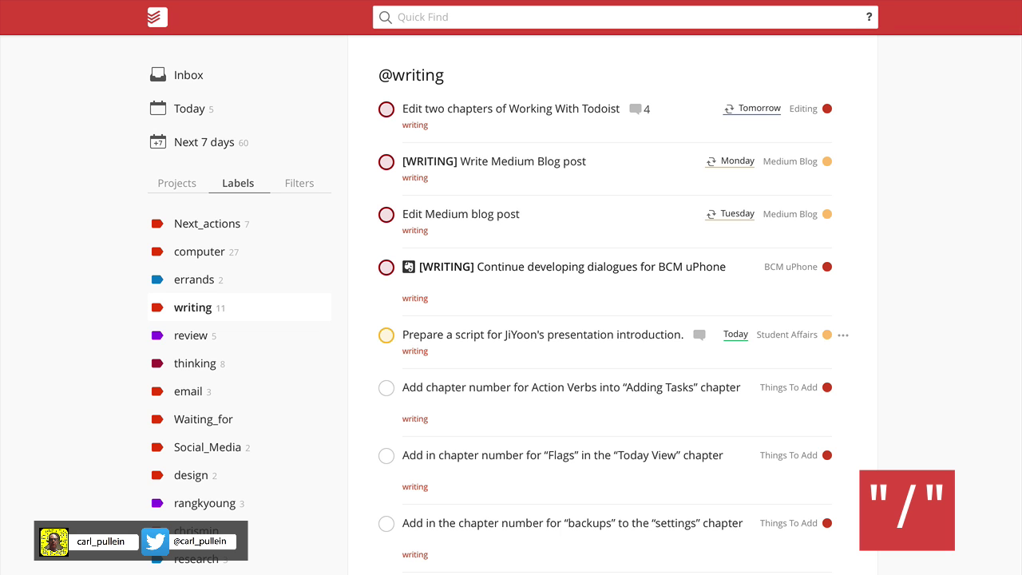
pyautogui.write('Rang')
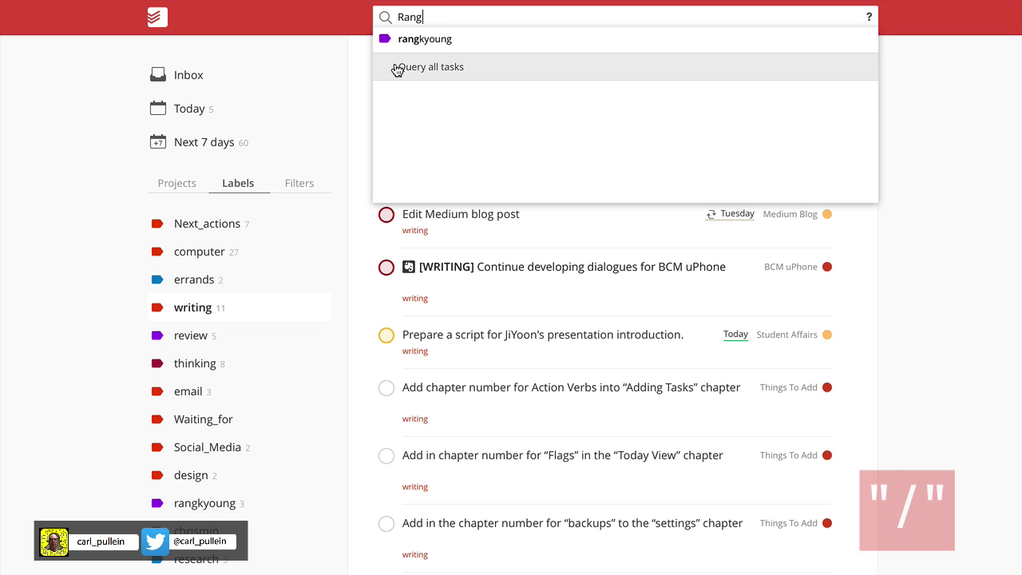
pyautogui.click(415, 39)
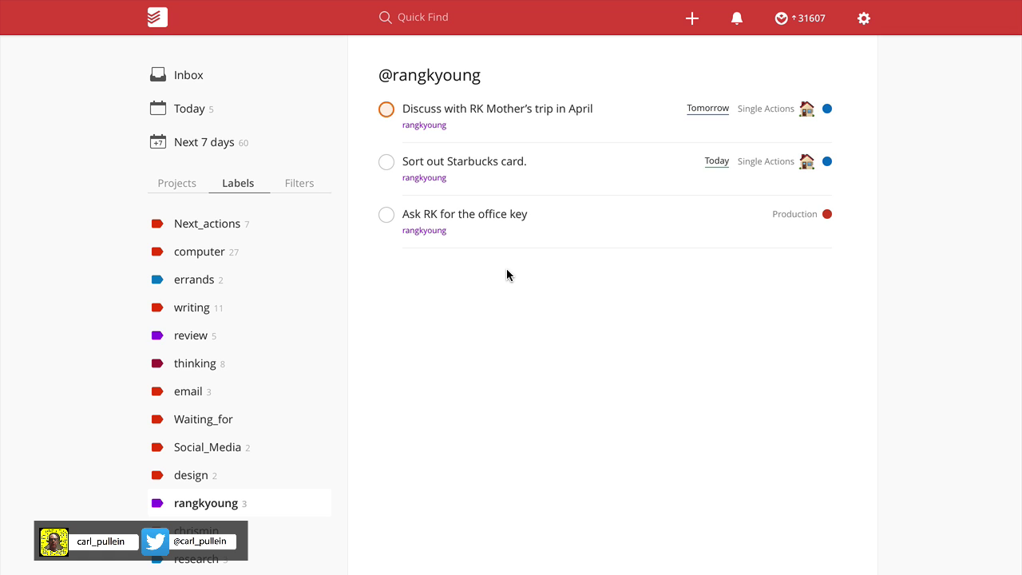
pyautogui.click(182, 77)
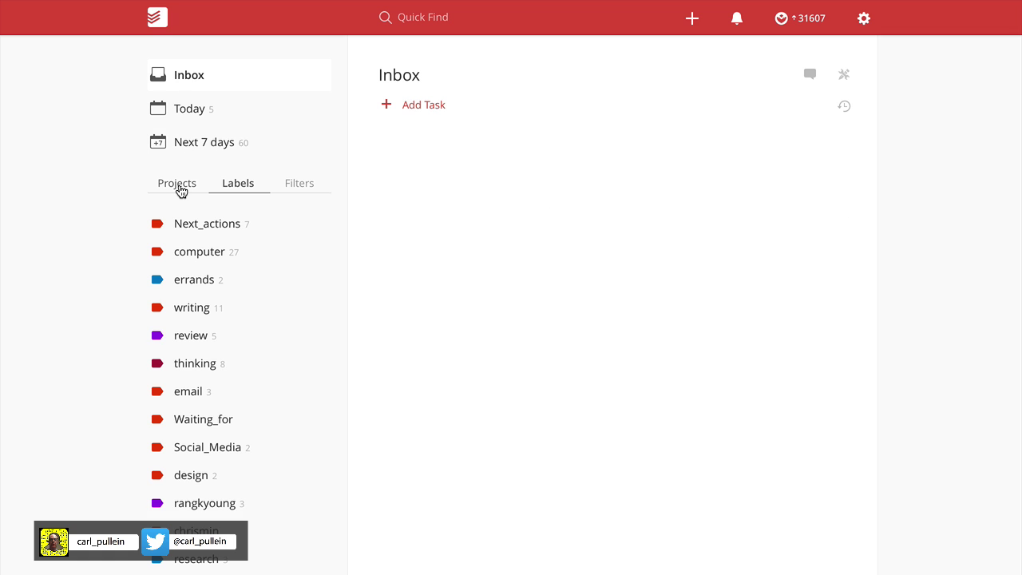
pyautogui.click(179, 187)
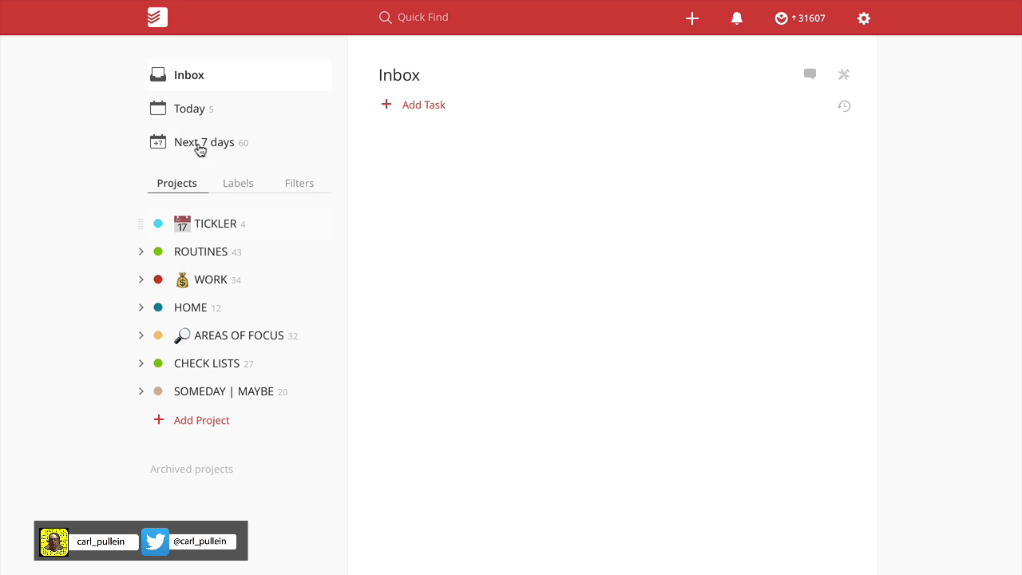
# Step: In the ROUTINES project, select the daily tasks from "Write up journal" through "Review next actions list" together, and clear the selection
pyautogui.click(209, 255)
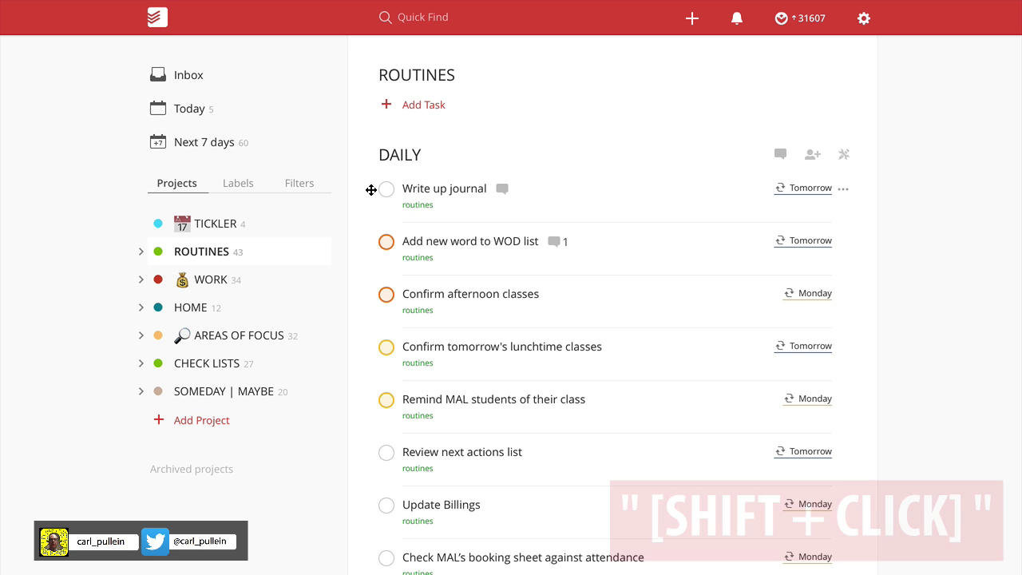
pyautogui.keyDown('shift'); pyautogui.click(371, 189); pyautogui.keyUp('shift')
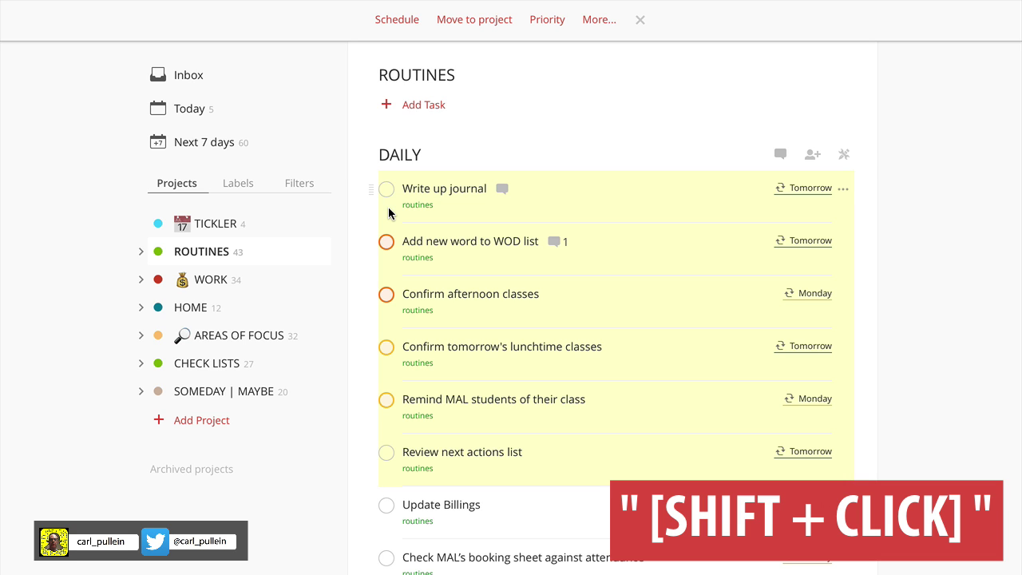
pyautogui.click(448, 505)
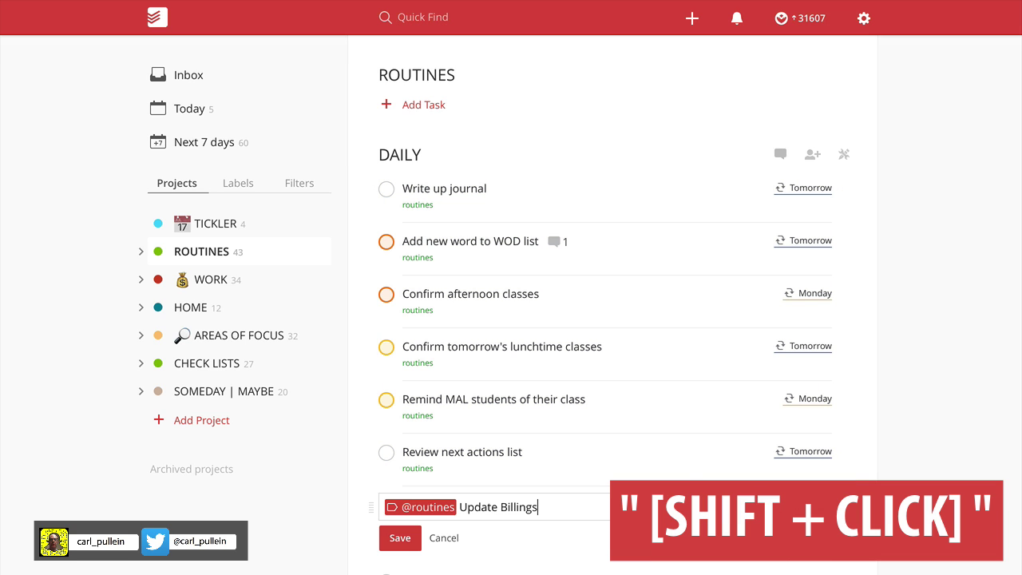
pyautogui.click(404, 538)
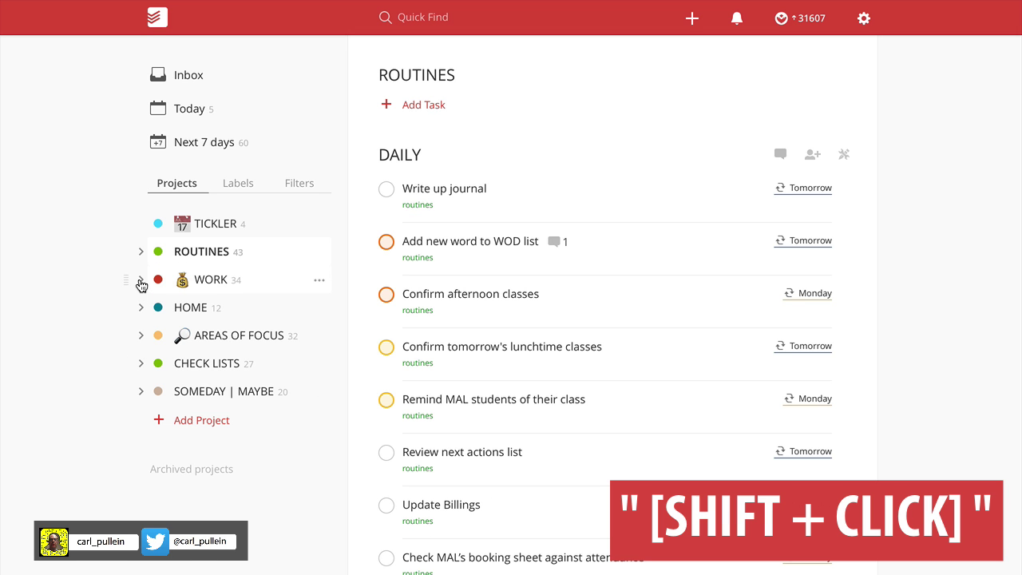
# Step: In the Todoist book project under WORK, select the [CHECK] tasks under Things To Add together, and clear the selection
pyautogui.click(141, 279)
pyautogui.click(222, 307)
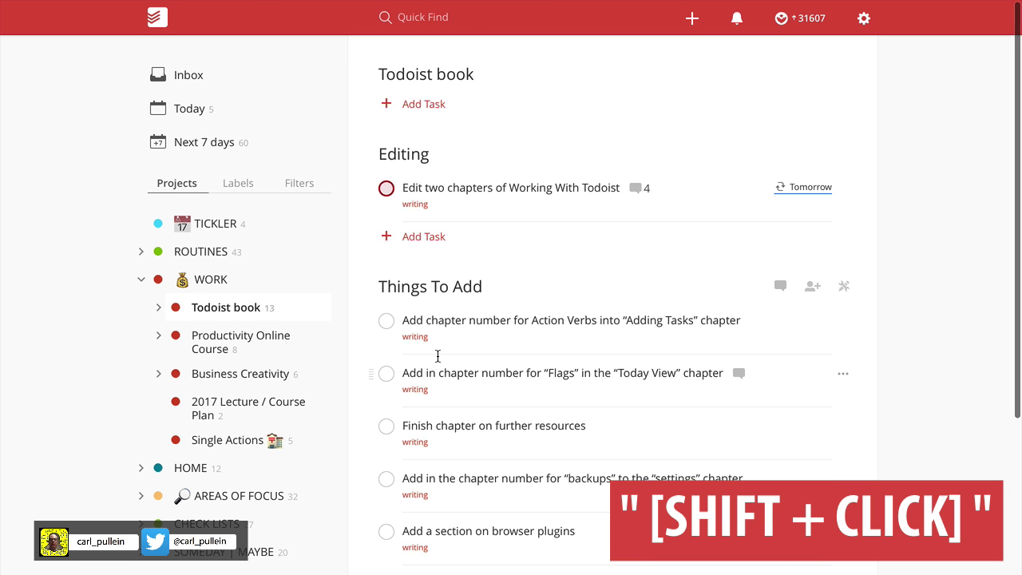
pyautogui.scroll(-5, 448, 351)
pyautogui.scroll(3, 435, 351)
pyautogui.scroll(-4, 448, 383)
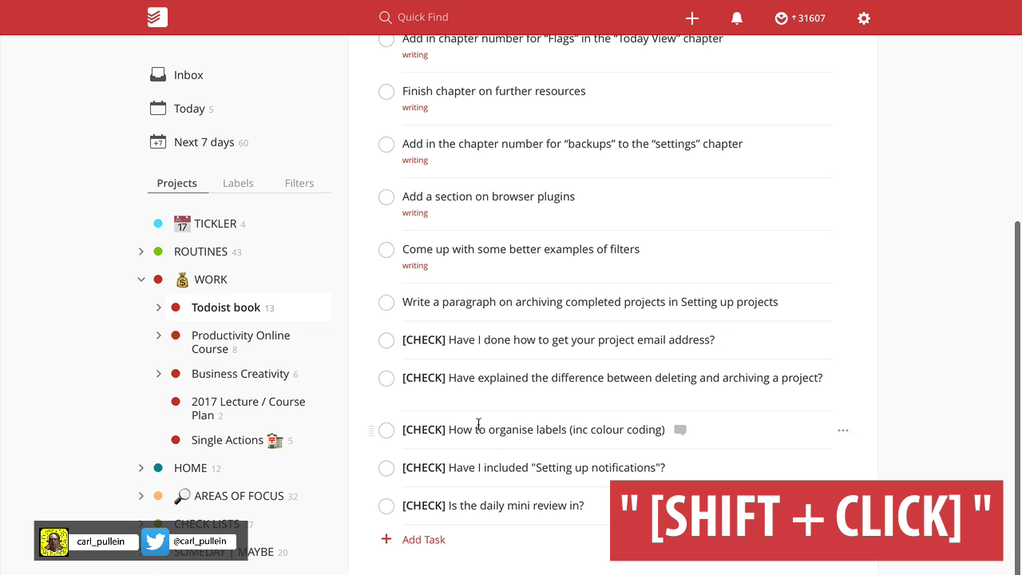
pyautogui.keyDown('shift'); pyautogui.click(370, 337); pyautogui.keyUp('shift')
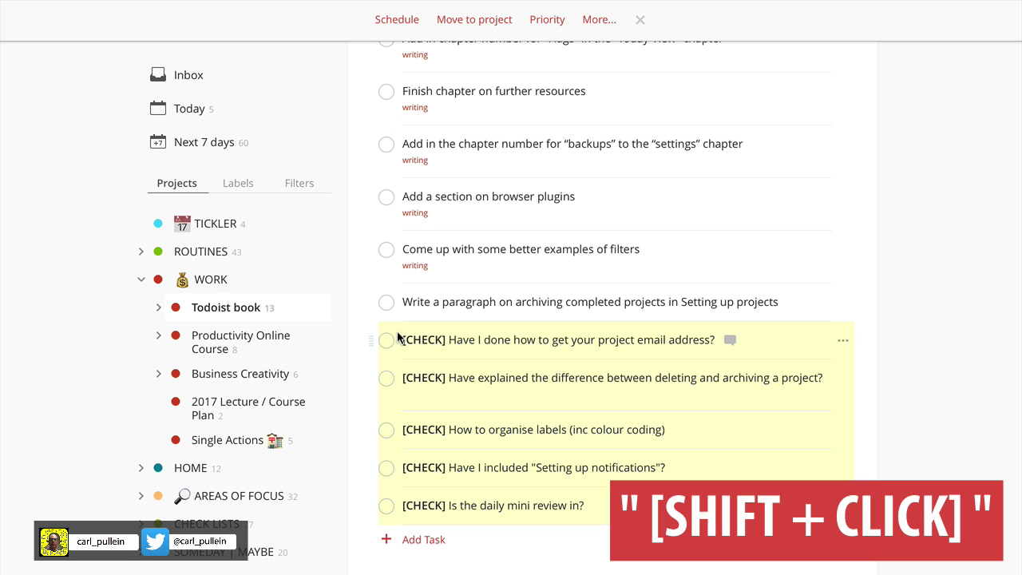
pyautogui.click(372, 300)
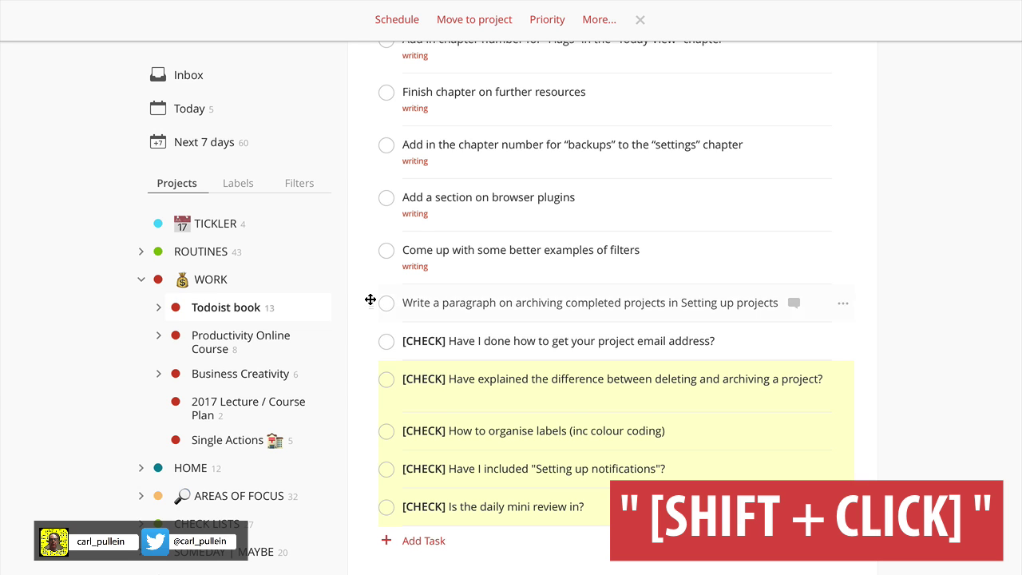
pyautogui.click(839, 297)
pyautogui.click(693, 304)
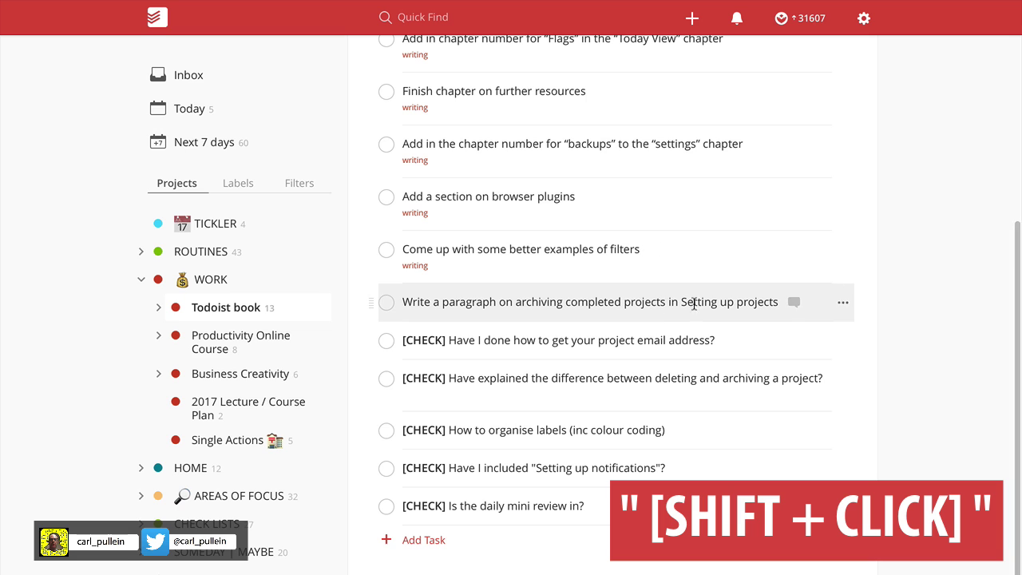
# Step: Reselect the [CHECK] tasks, examine the additional bulk actions offered for them, and dismiss the selection
pyautogui.keyDown('shift'); pyautogui.click(368, 341); pyautogui.keyUp('shift')
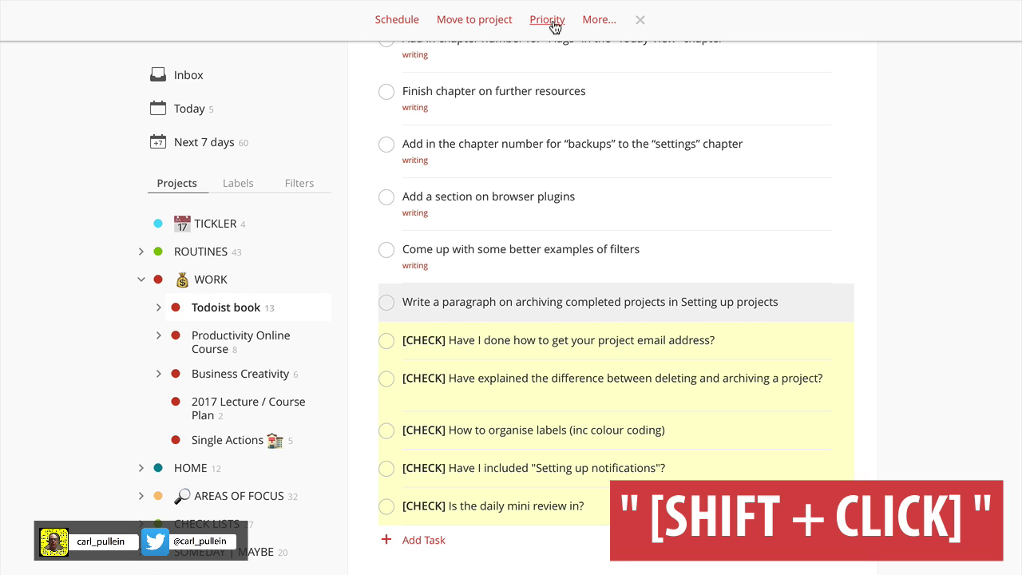
pyautogui.click(599, 22)
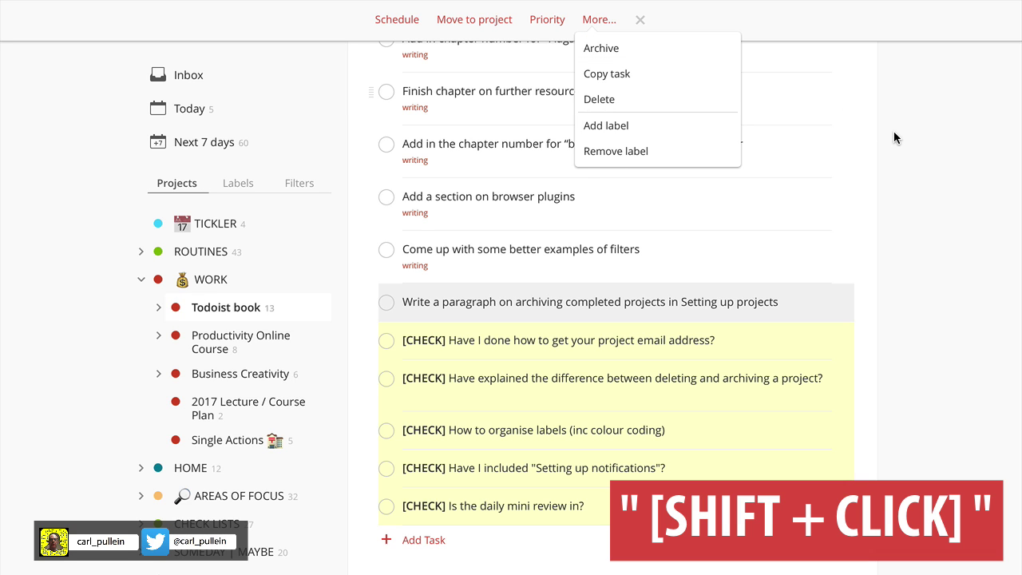
pyautogui.click(922, 139)
pyautogui.click(742, 172)
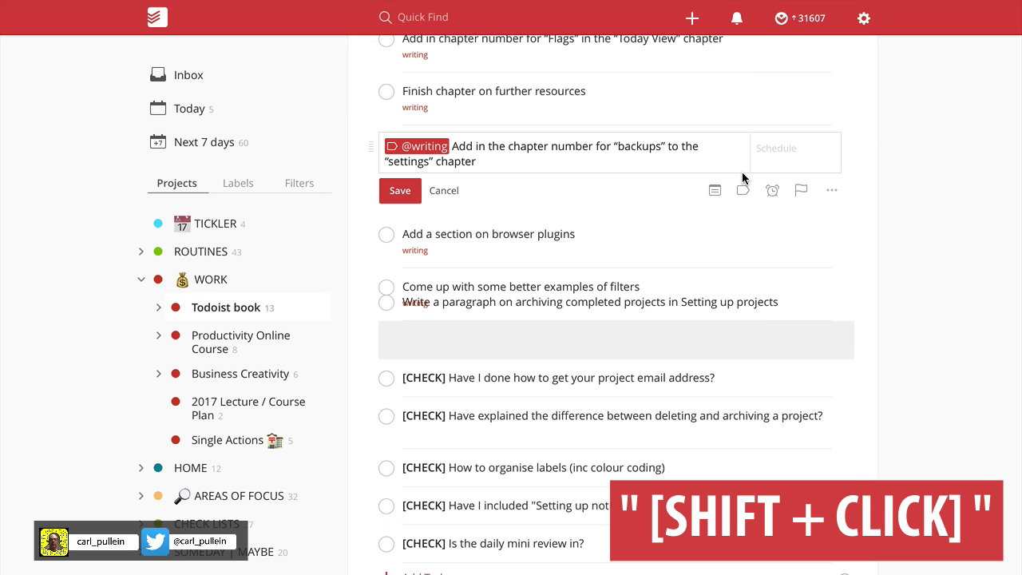
pyautogui.click(396, 189)
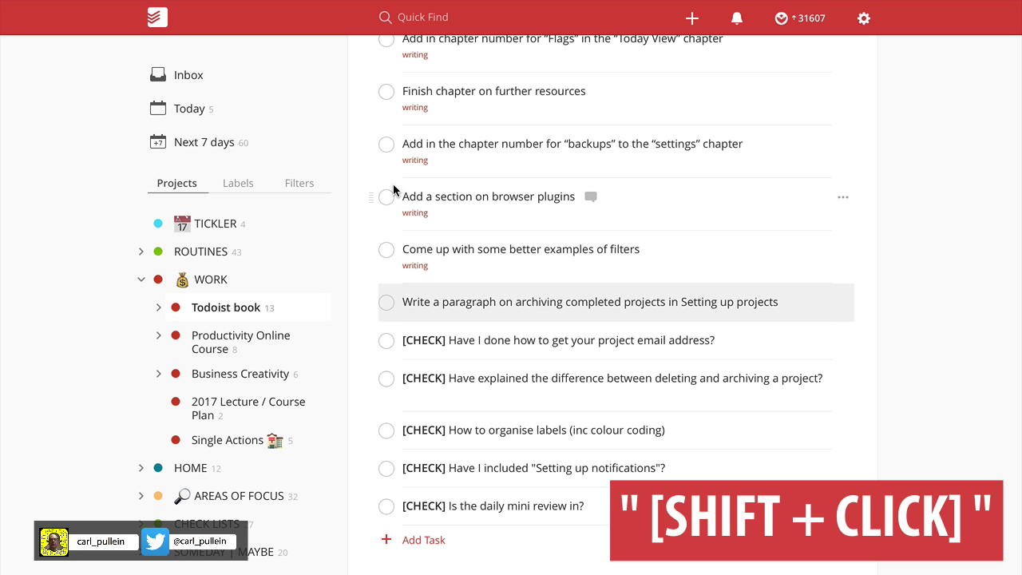
pyautogui.click(843, 378)
pyautogui.click(578, 521)
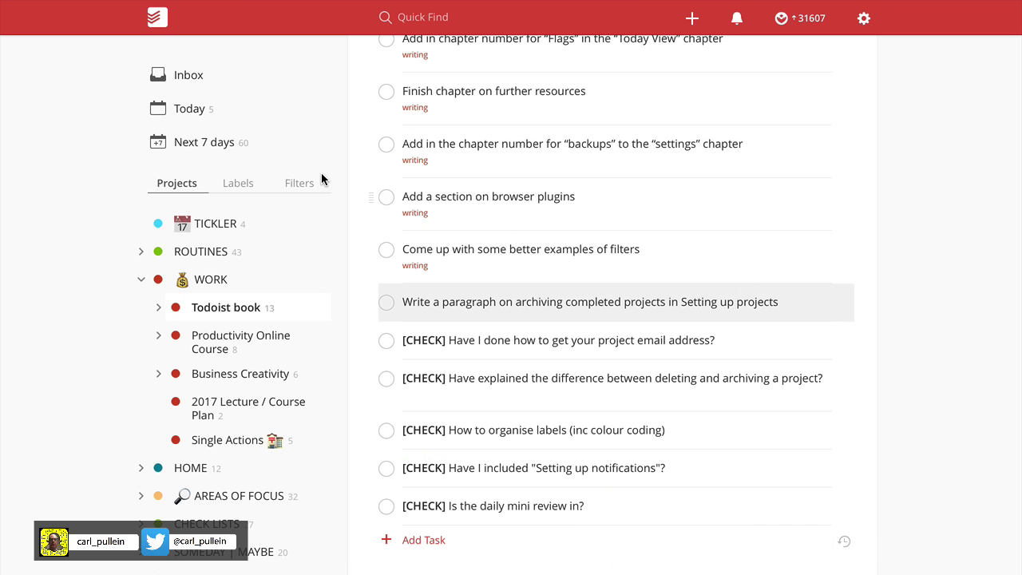
pyautogui.click(189, 112)
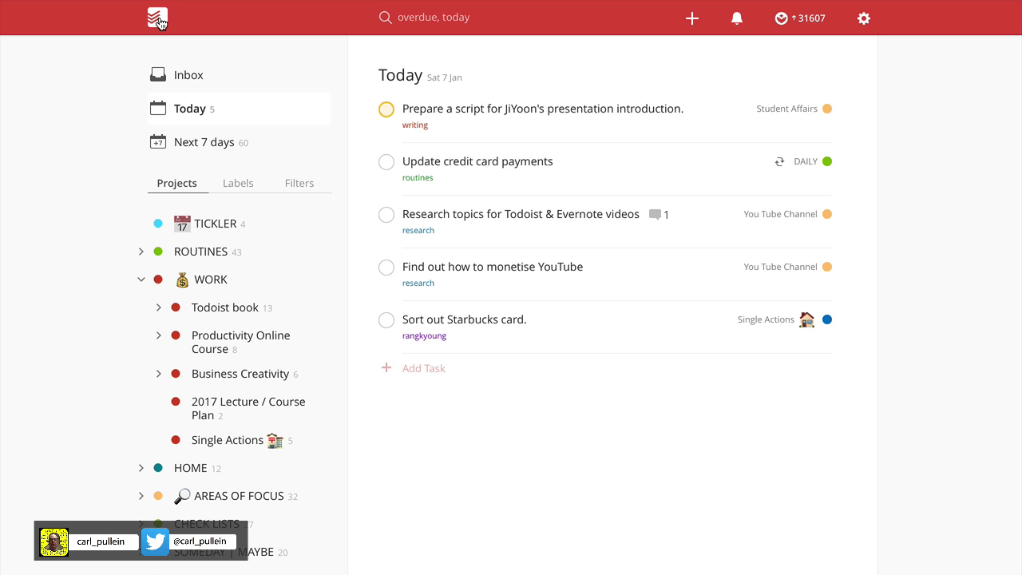
pyautogui.click(158, 21)
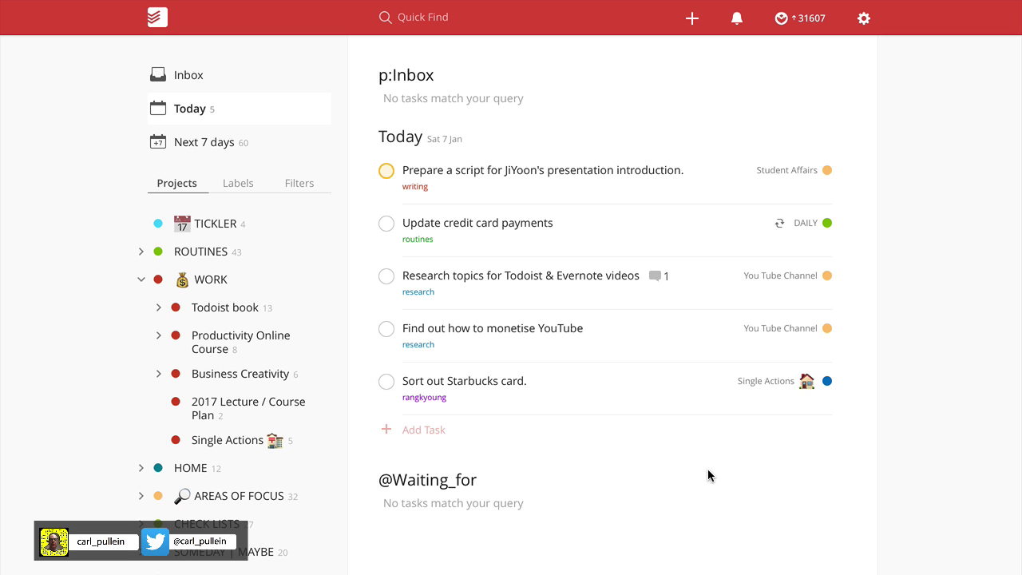
pyautogui.moveTo(833, 7)
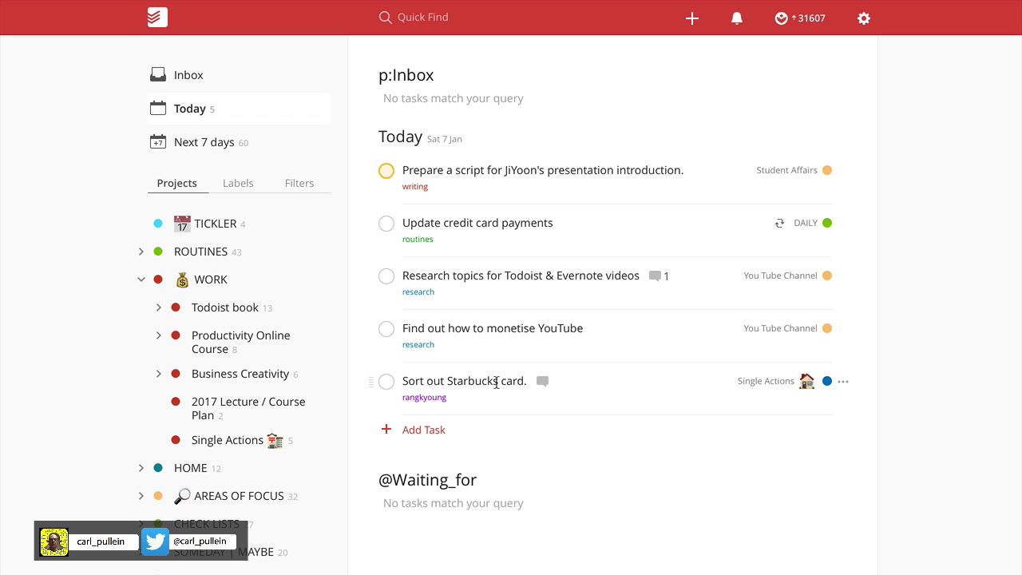
# Step: Postpone the "Sort out Starbucks card." task off today's list, and collapse the WORK project
pyautogui.click(844, 381)
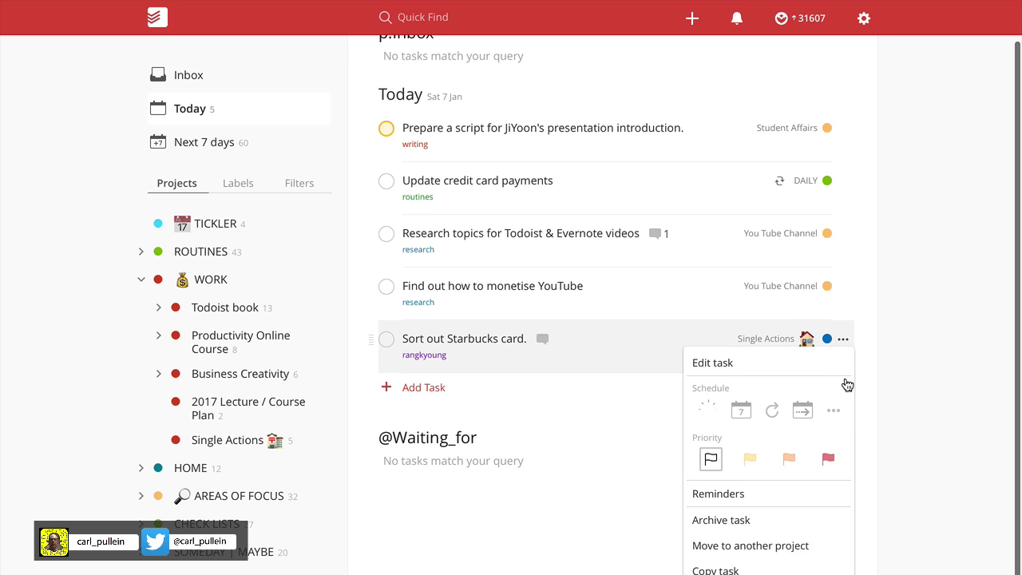
pyautogui.click(802, 411)
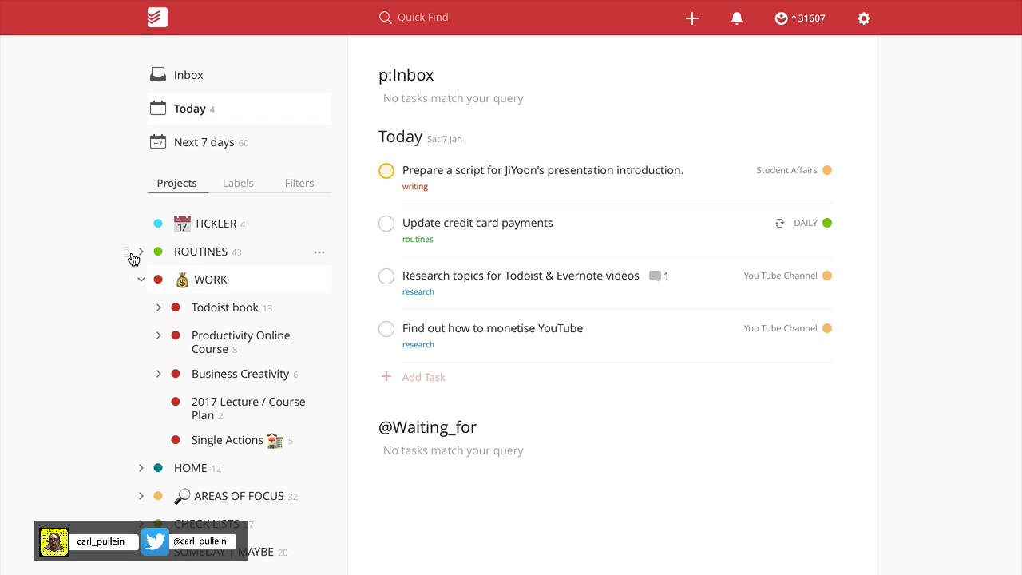
pyautogui.click(141, 279)
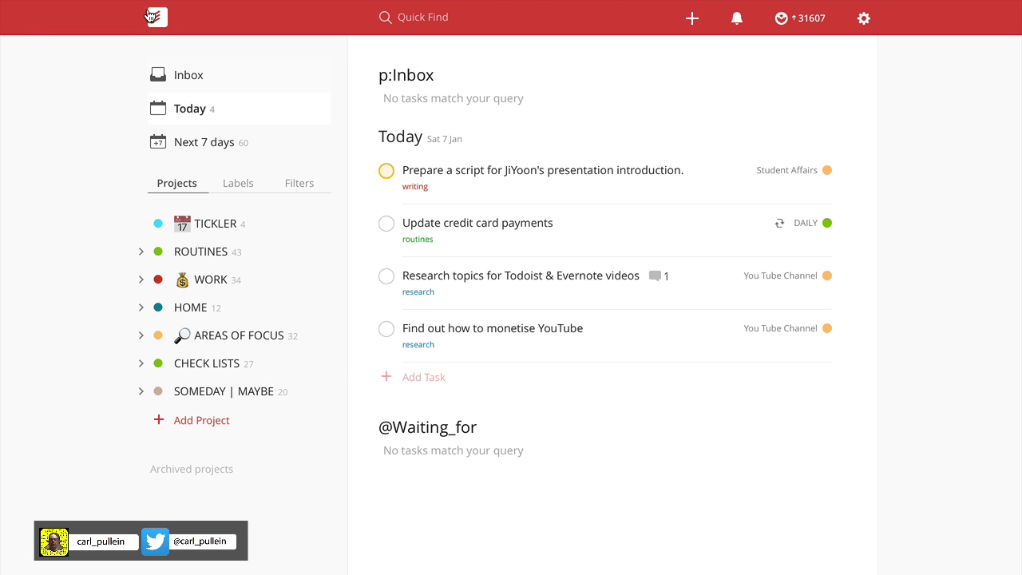
# Step: Examine the Start page options in the general Todoist settings, keeping Custom query selected
pyautogui.click(864, 20)
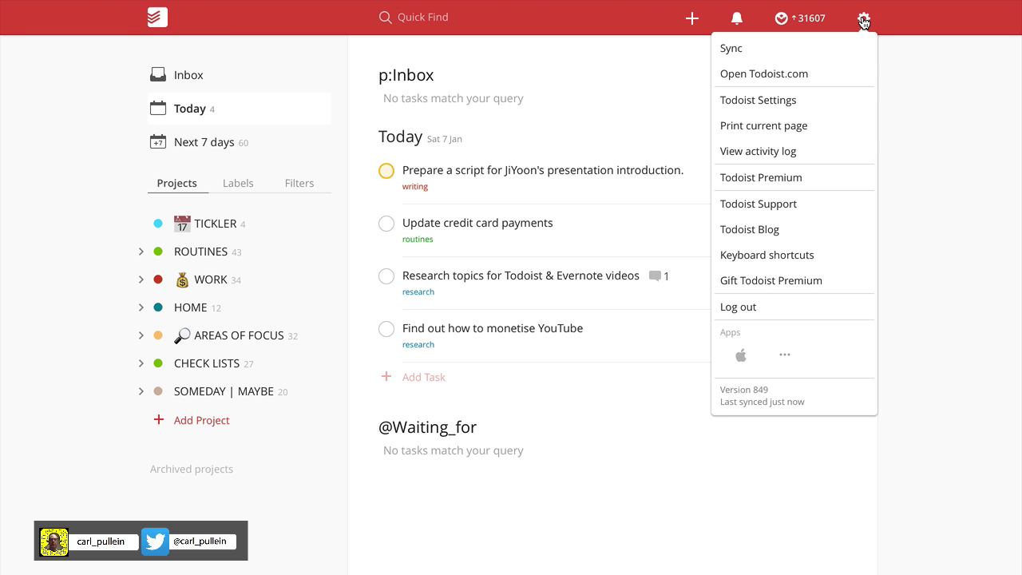
pyautogui.click(772, 101)
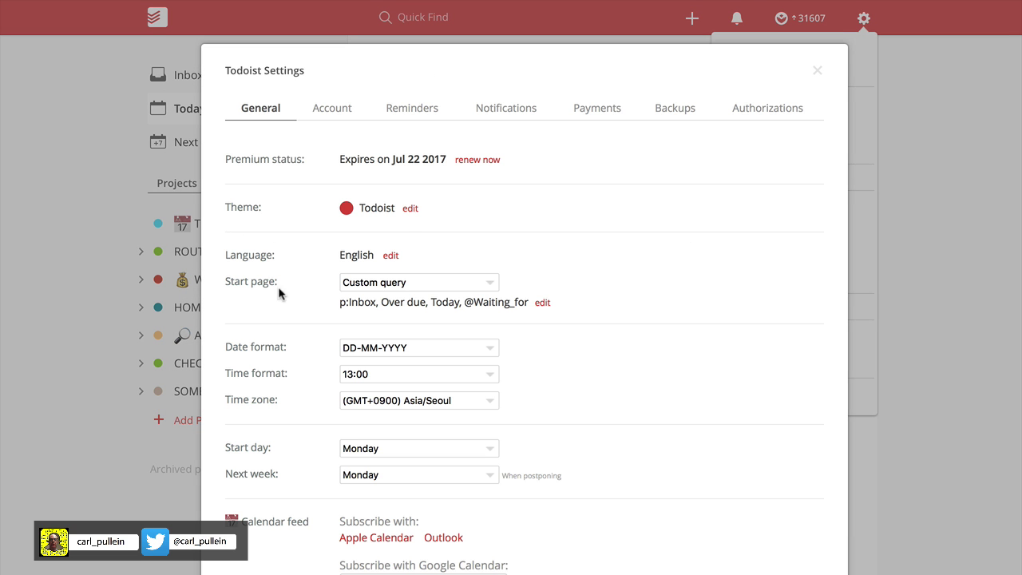
pyautogui.click(490, 282)
pyautogui.scroll(-3, 468, 377)
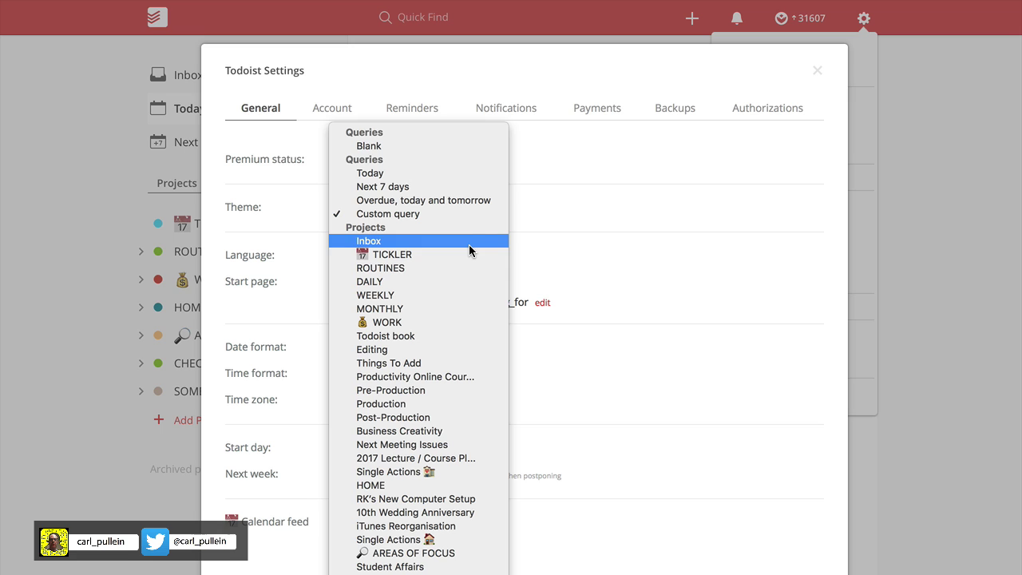
pyautogui.click(392, 213)
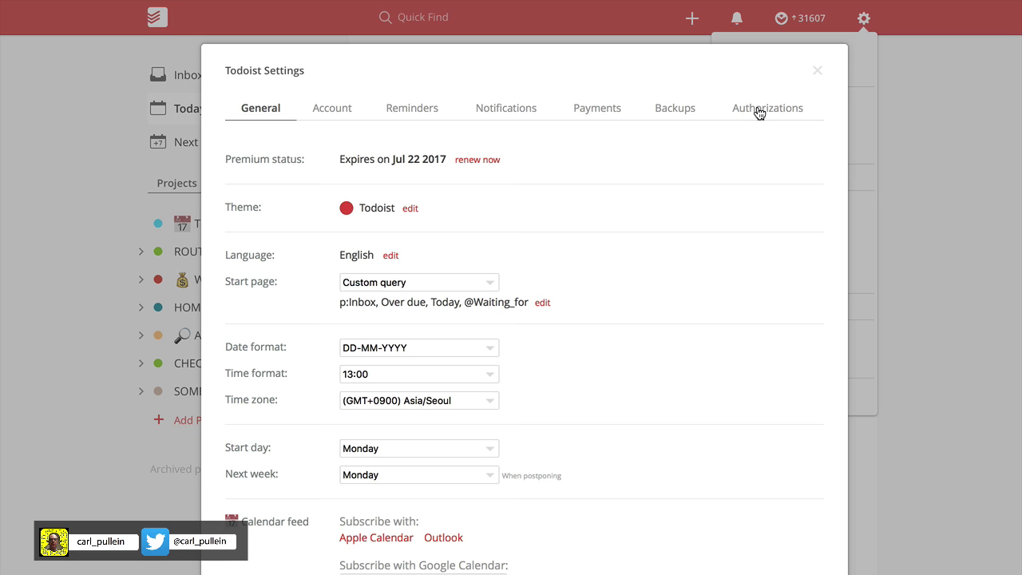
pyautogui.click(818, 72)
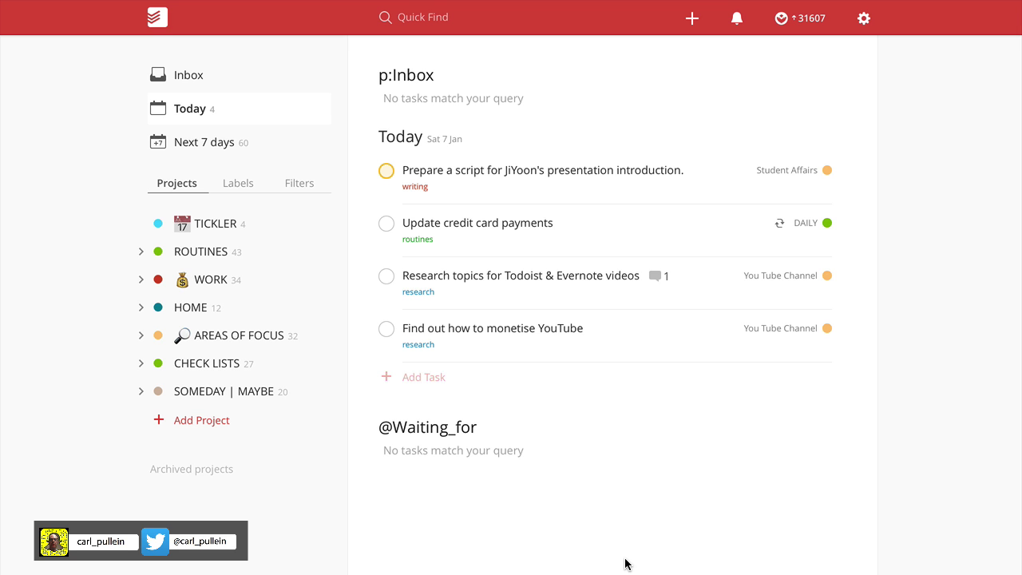
# Step: Switch to Safari and open the article "Why Does James Bond Wear Suits So Often?" on bondsuits.com
pyautogui.hotkey('ctrl', 'Right')
pyautogui.hotkey('ctrl', 'Left')
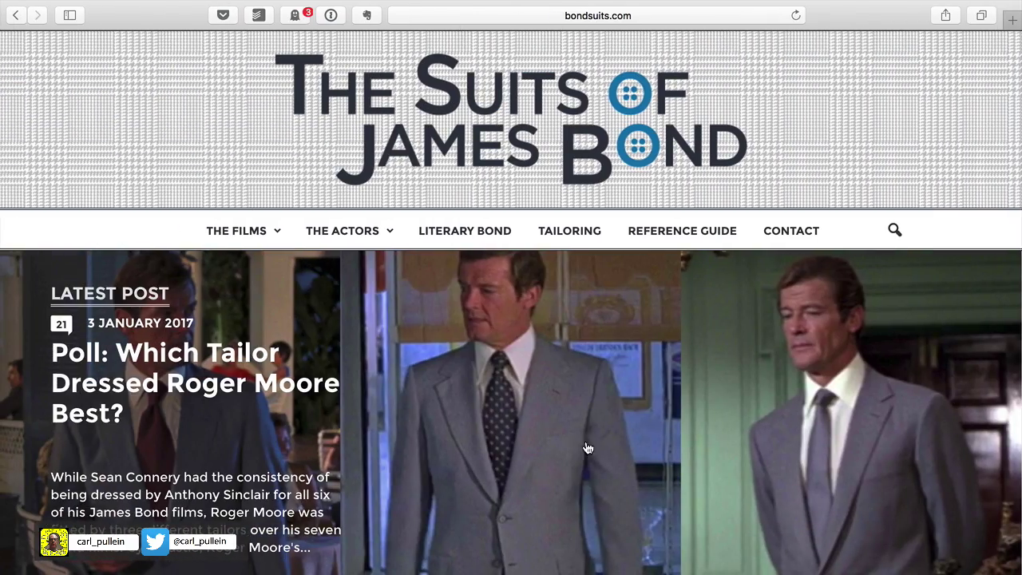
pyautogui.scroll(-15, 631, 521)
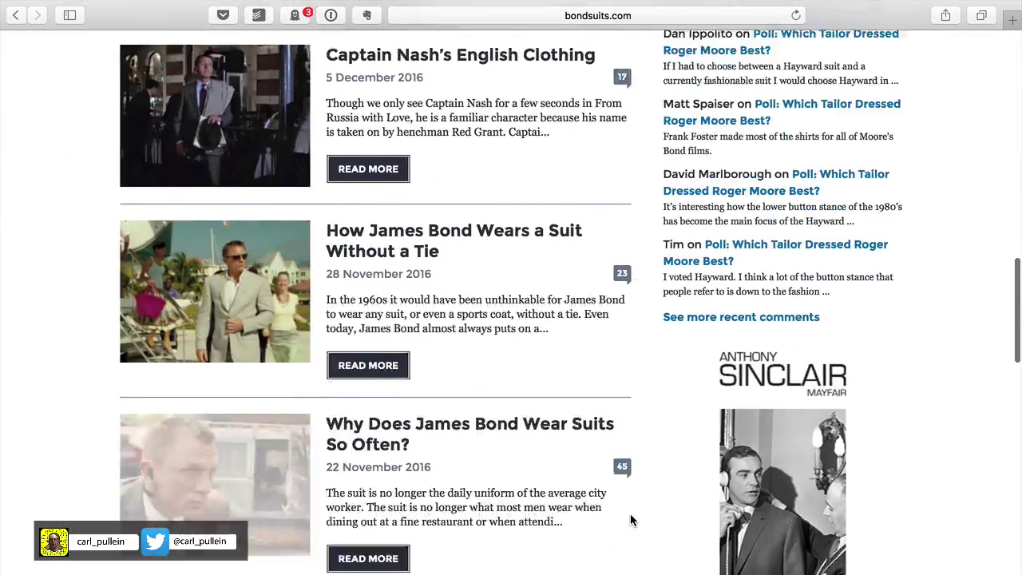
pyautogui.scroll(20, 631, 521)
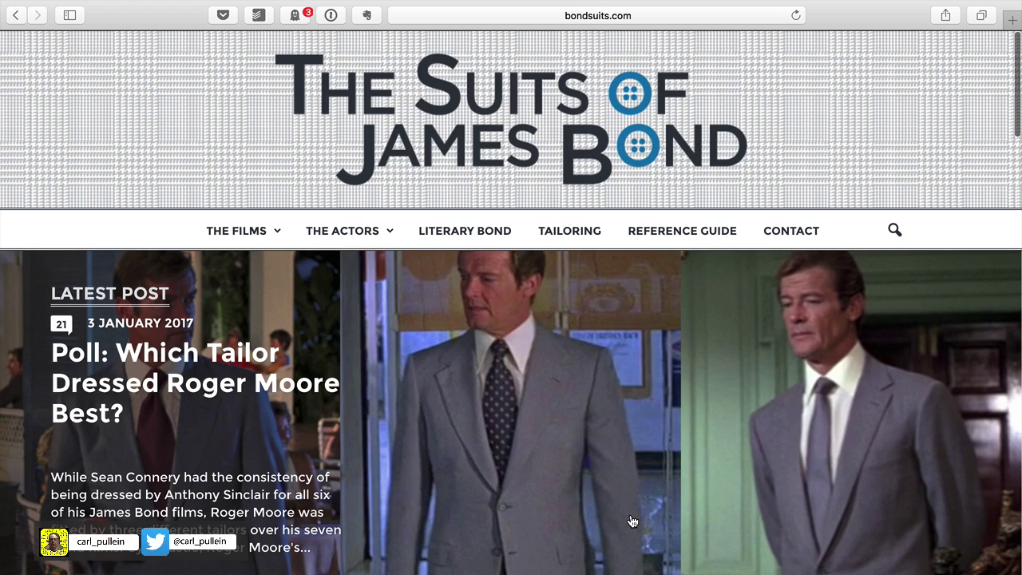
pyautogui.scroll(-15, 631, 521)
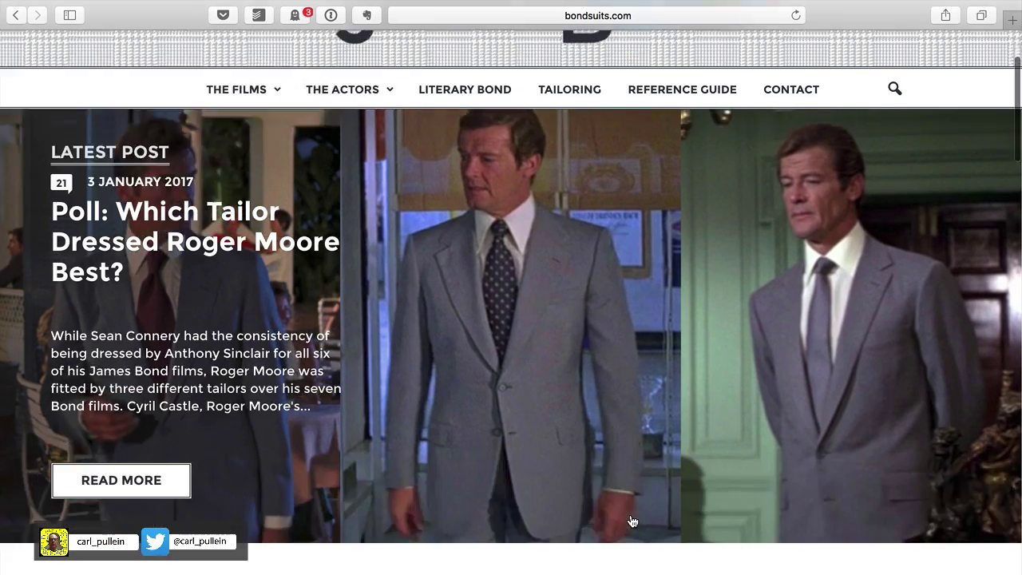
pyautogui.scroll(-2, 631, 521)
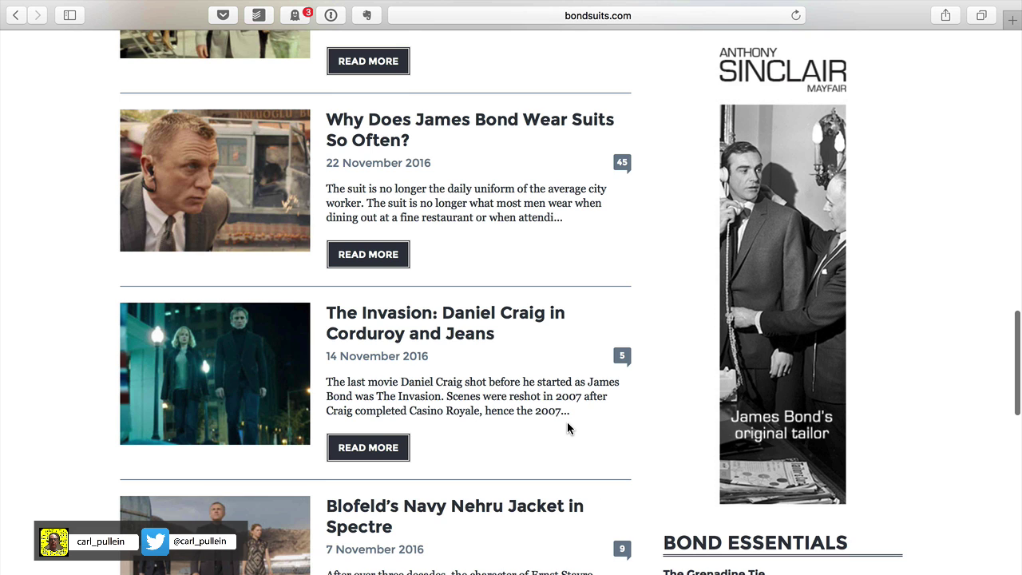
pyautogui.scroll(-5, 568, 428)
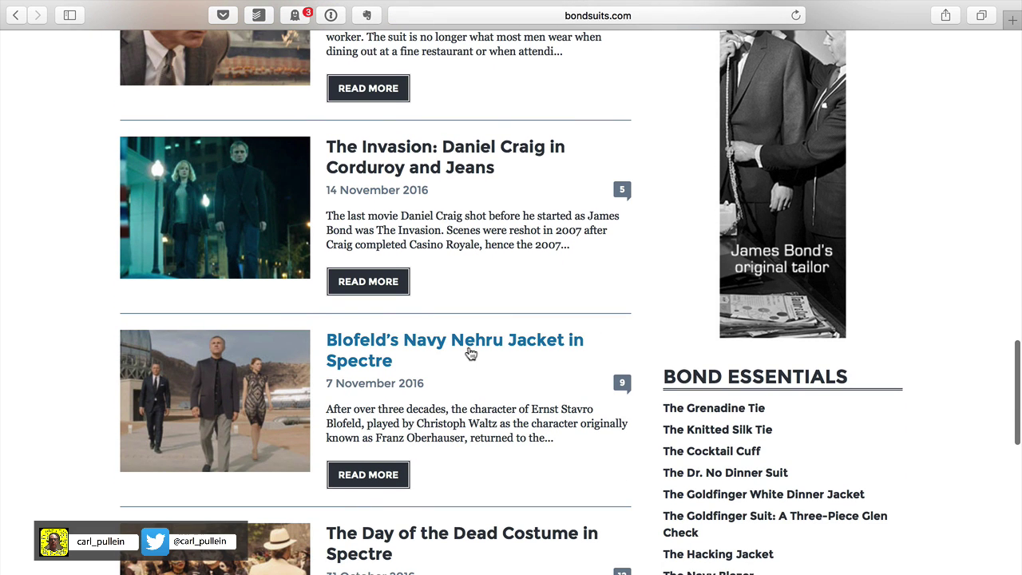
pyautogui.scroll(-5, 527, 363)
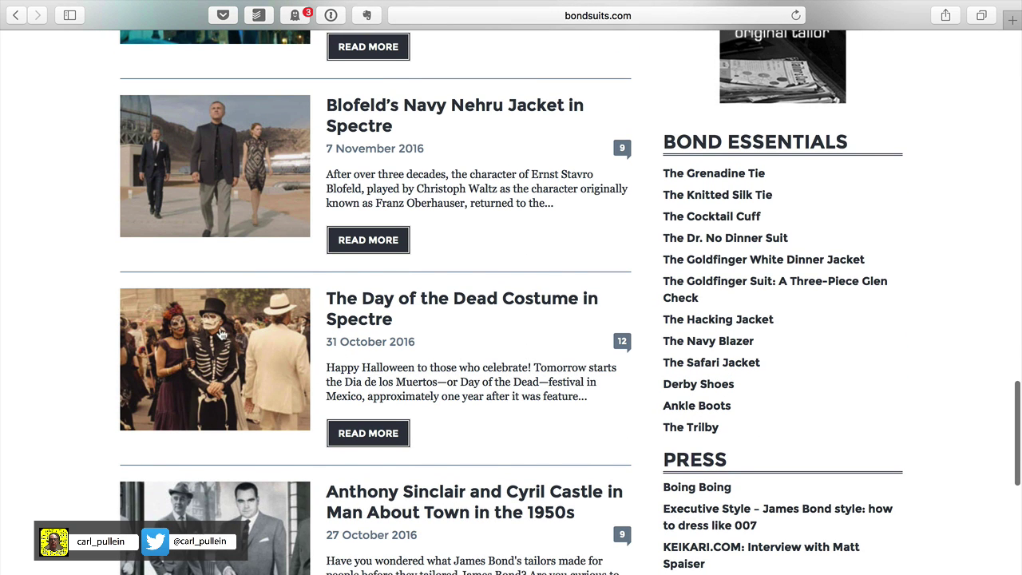
pyautogui.scroll(7, 463, 413)
pyautogui.scroll(8, 464, 414)
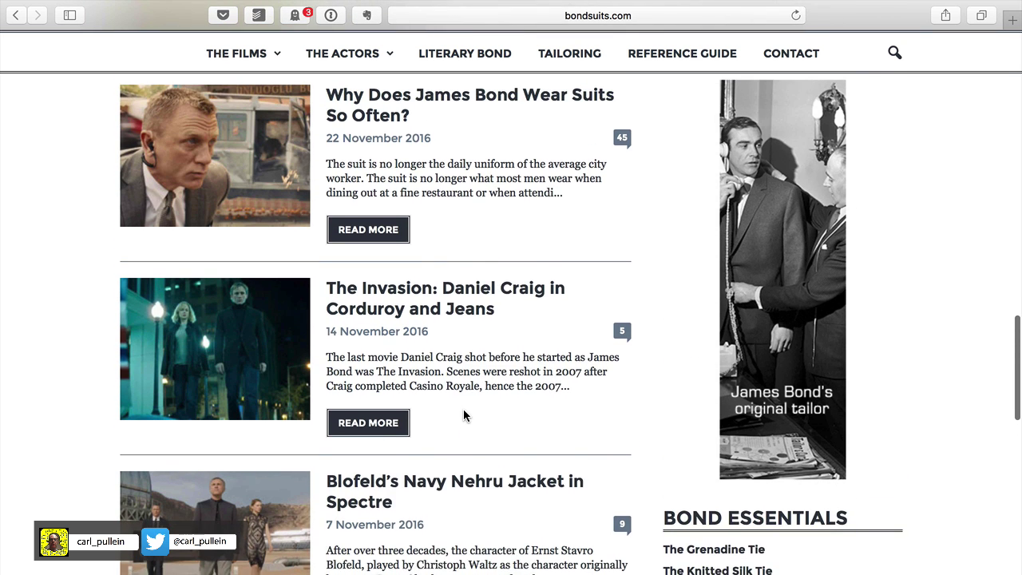
pyautogui.scroll(3, 464, 415)
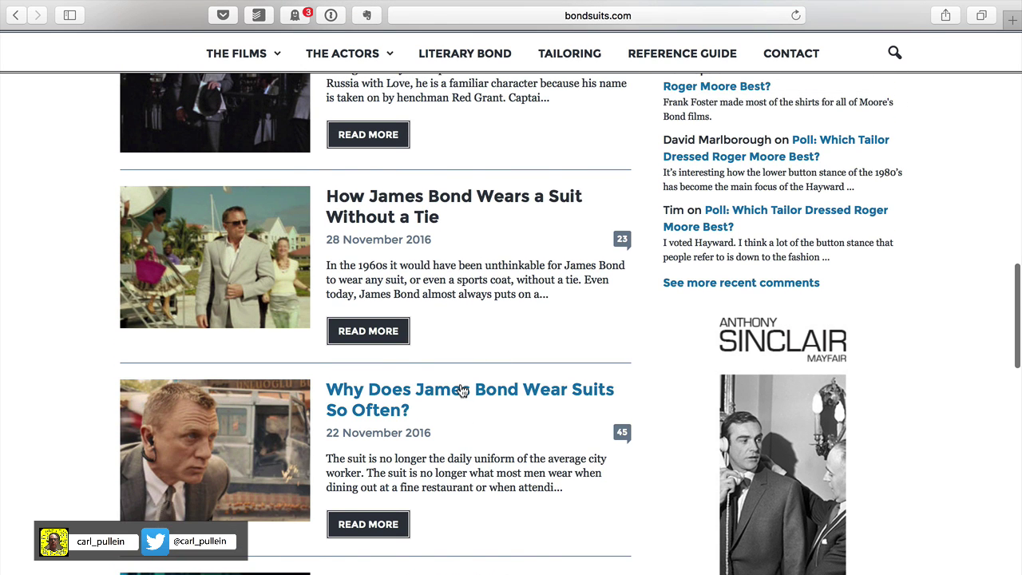
pyautogui.click(464, 390)
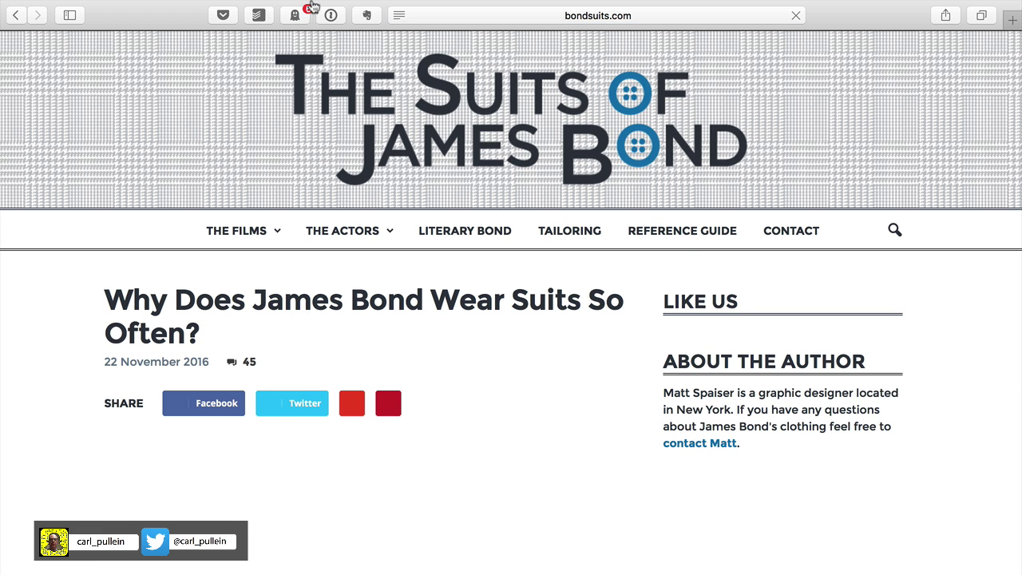
# Step: Save the James Bond suits article to the Todoist inbox with the browser extension, allowing the page to open Todoist
pyautogui.moveTo(376, 231)
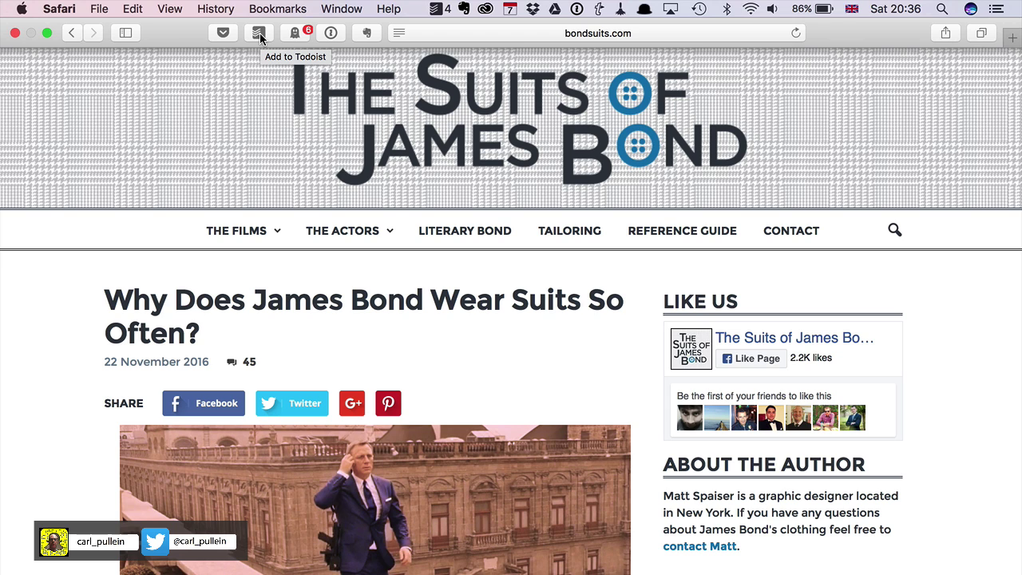
pyautogui.click(259, 35)
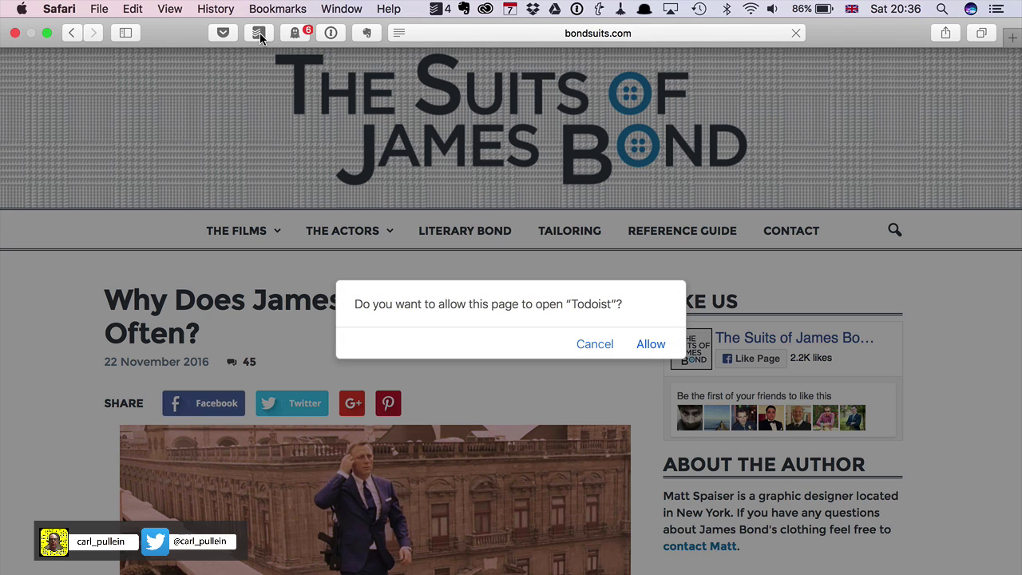
pyautogui.click(660, 349)
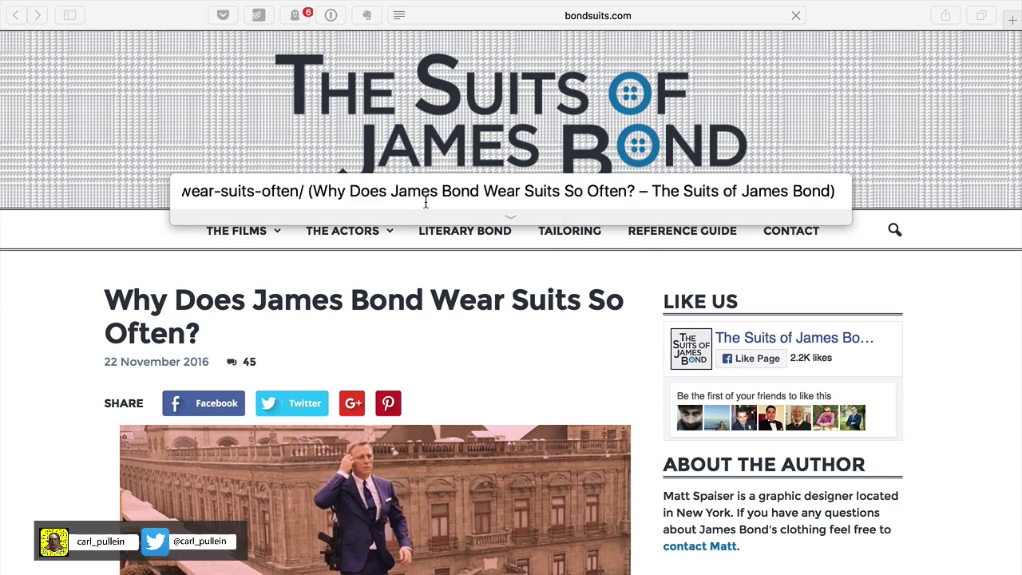
pyautogui.press('Return')
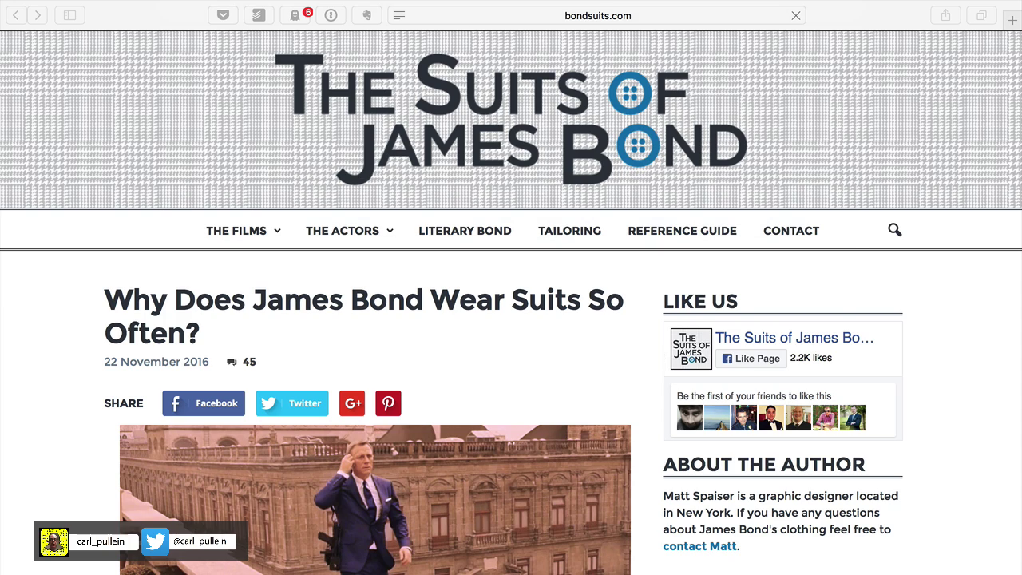
# Step: Switch to Todoist and open the saved James Bond article from its task under p:Inbox
pyautogui.hotkey('ctrl', 'Left')
pyautogui.hotkey('ctrl', 'Right')
pyautogui.hotkey('ctrl', 'Right')
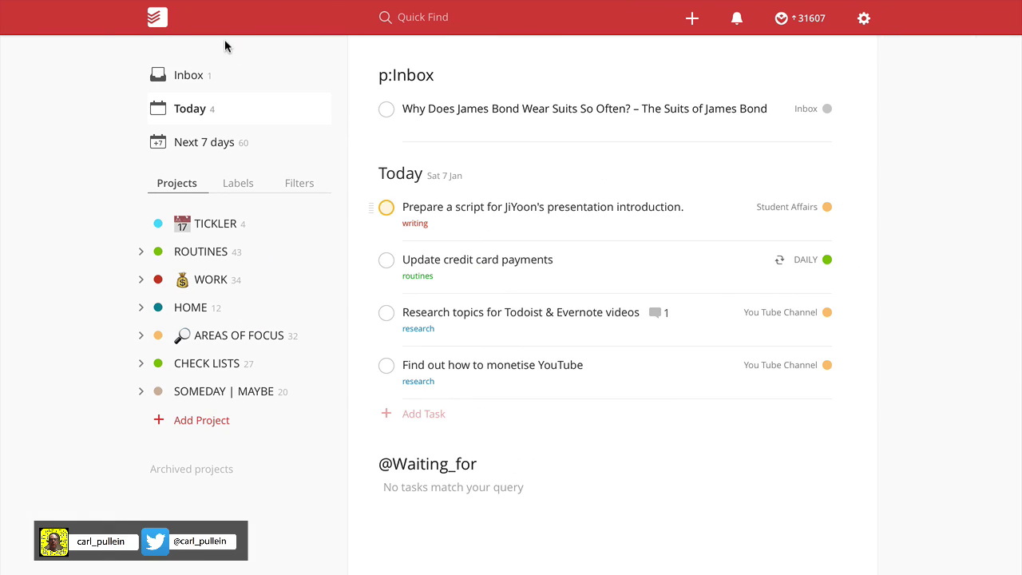
pyautogui.click(592, 117)
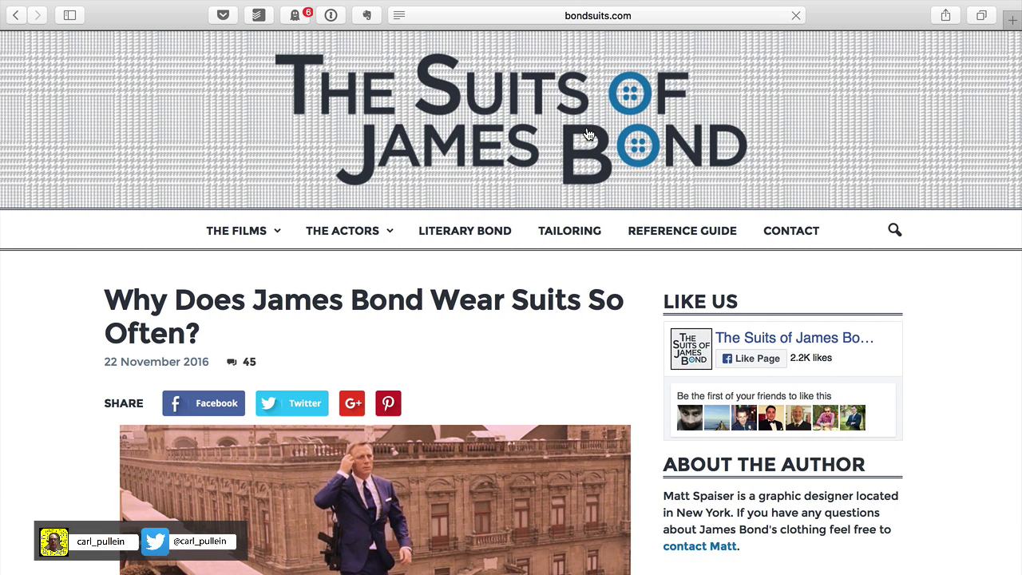
# Step: Bring up Todoist quick add for the article again, examine its extra fields and label list, and close it without assigning a label
pyautogui.moveTo(457, 2)
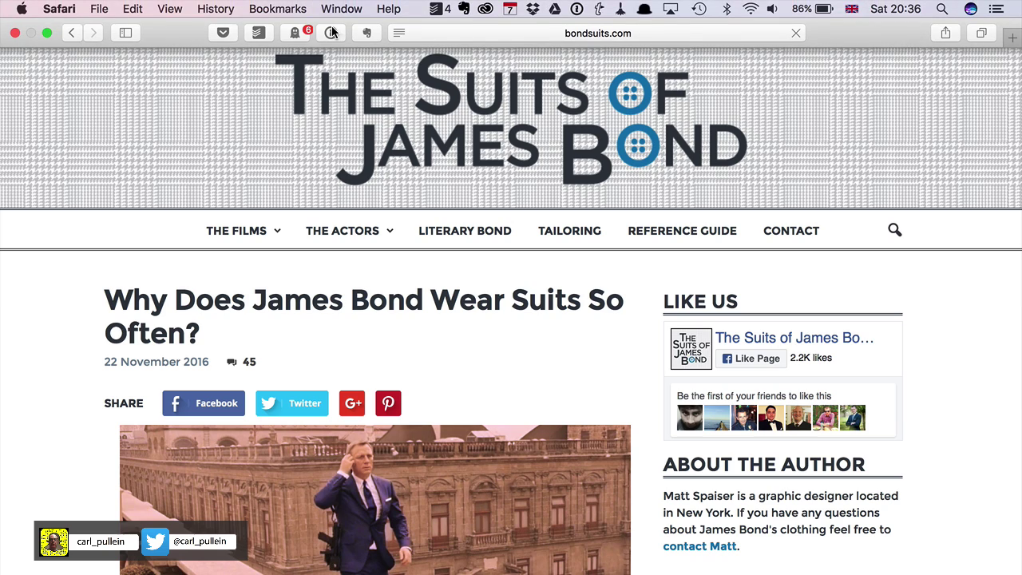
pyautogui.click(258, 36)
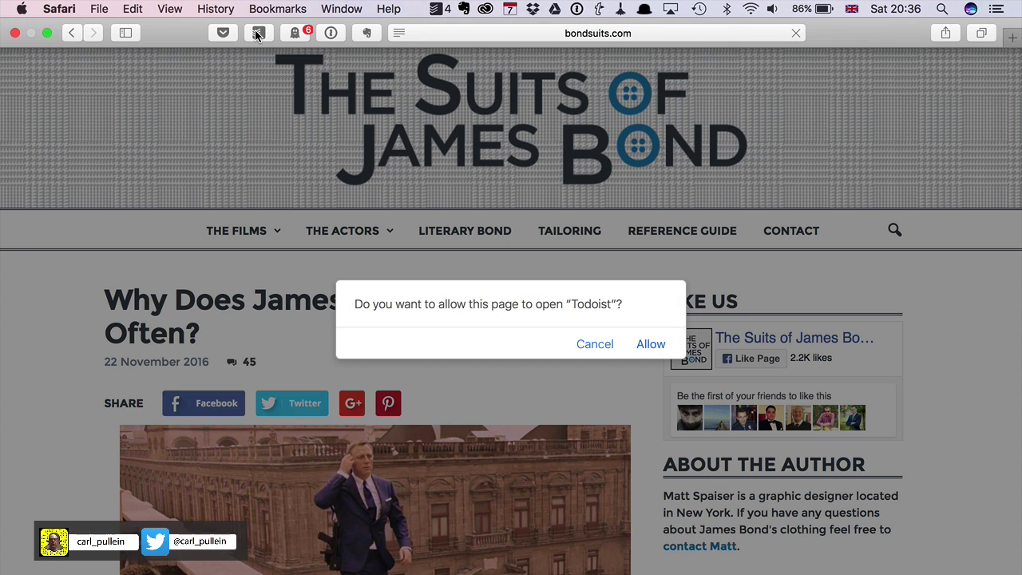
pyautogui.click(653, 345)
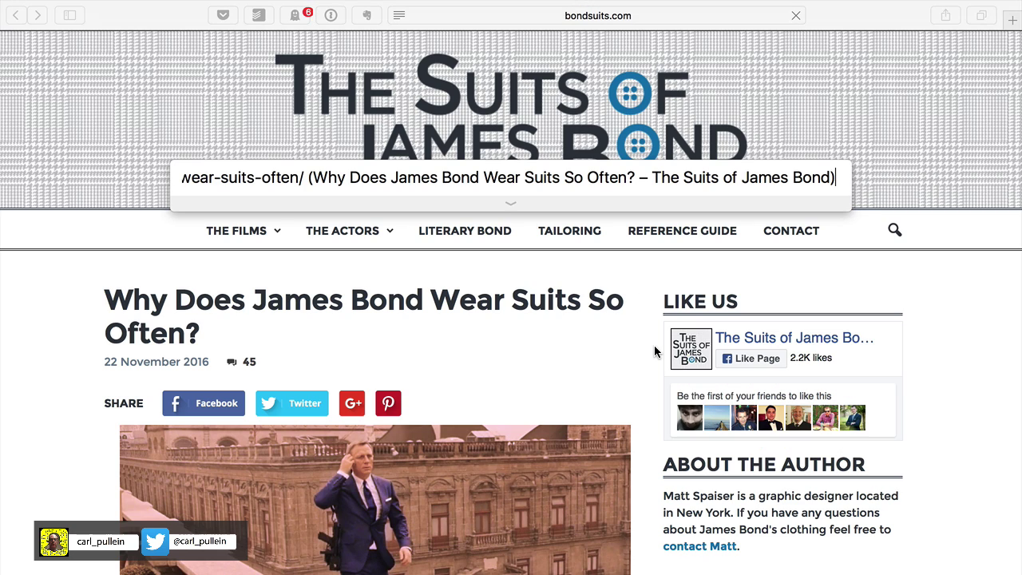
pyautogui.click(509, 204)
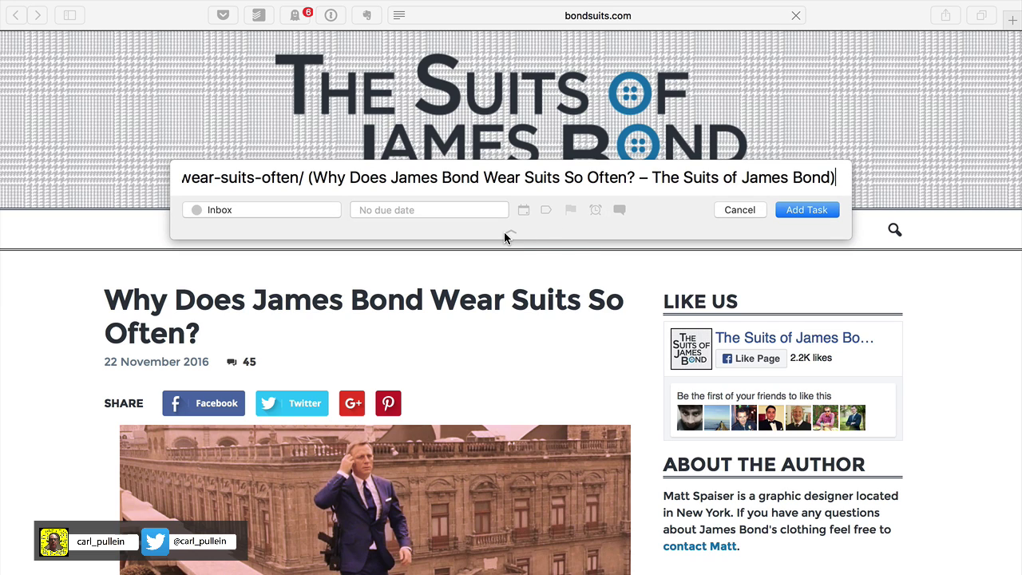
pyautogui.click(512, 231)
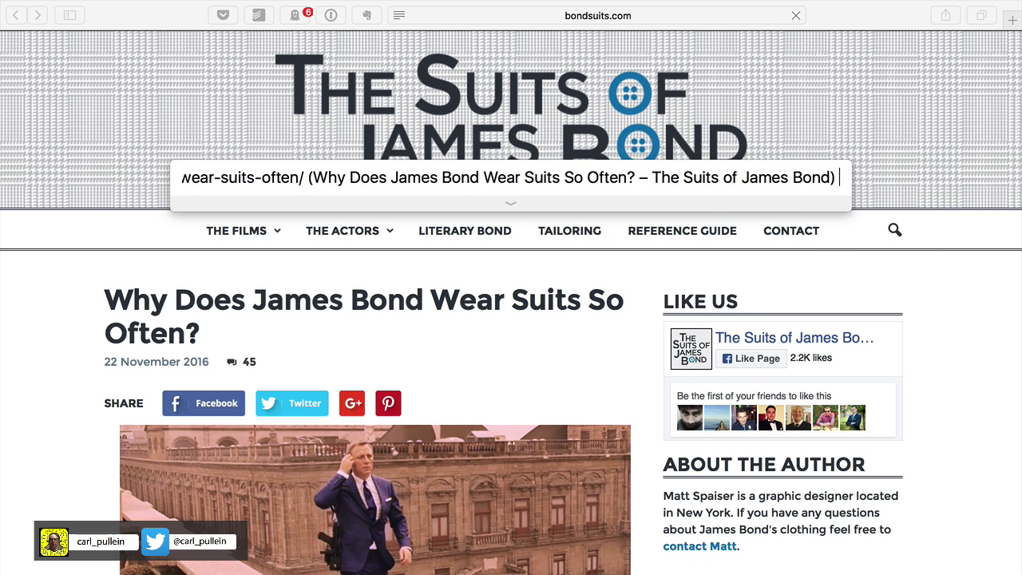
pyautogui.write('@')
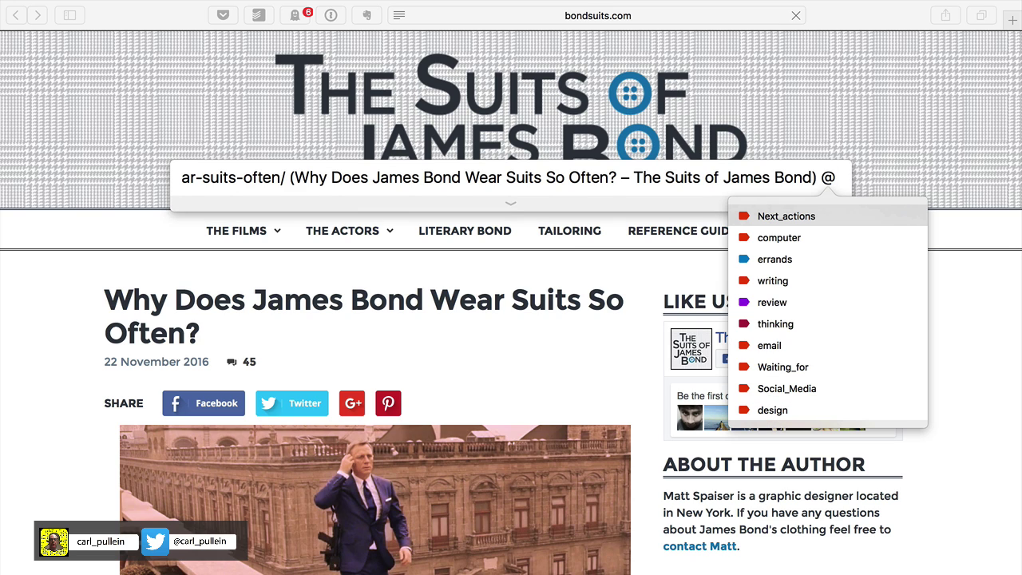
pyautogui.press('BackSpace')
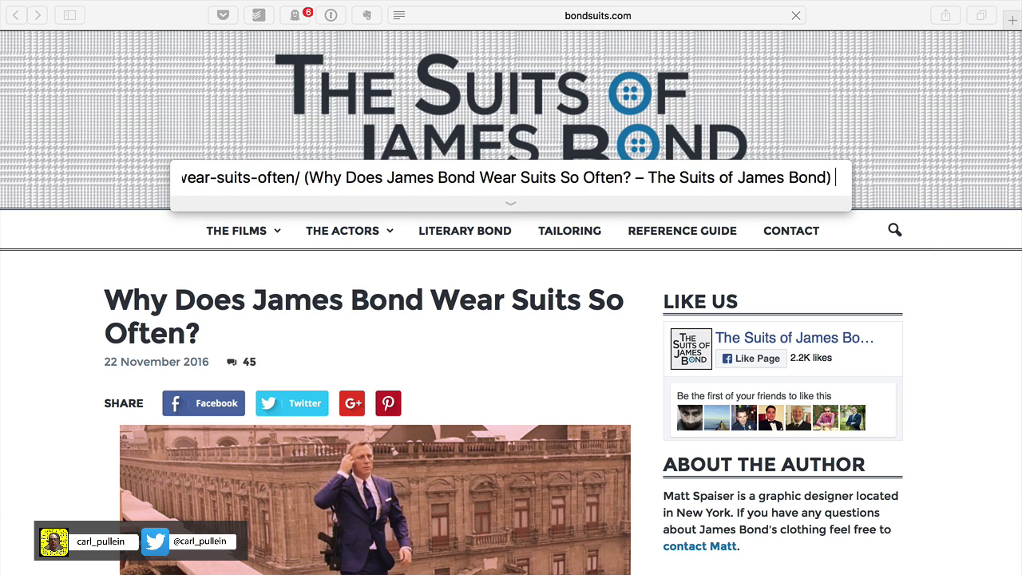
pyautogui.press('BackSpace')
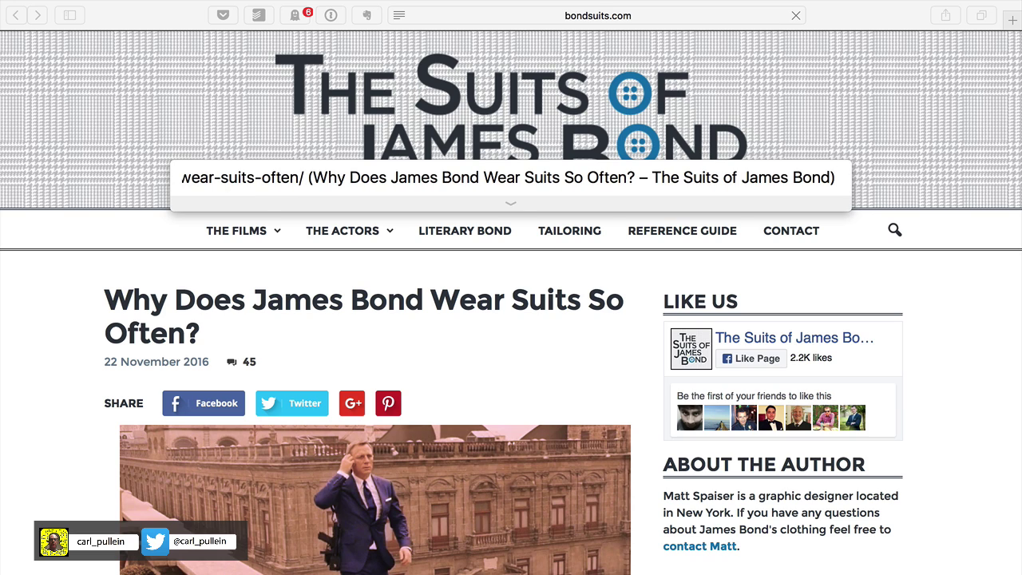
pyautogui.press('Return')
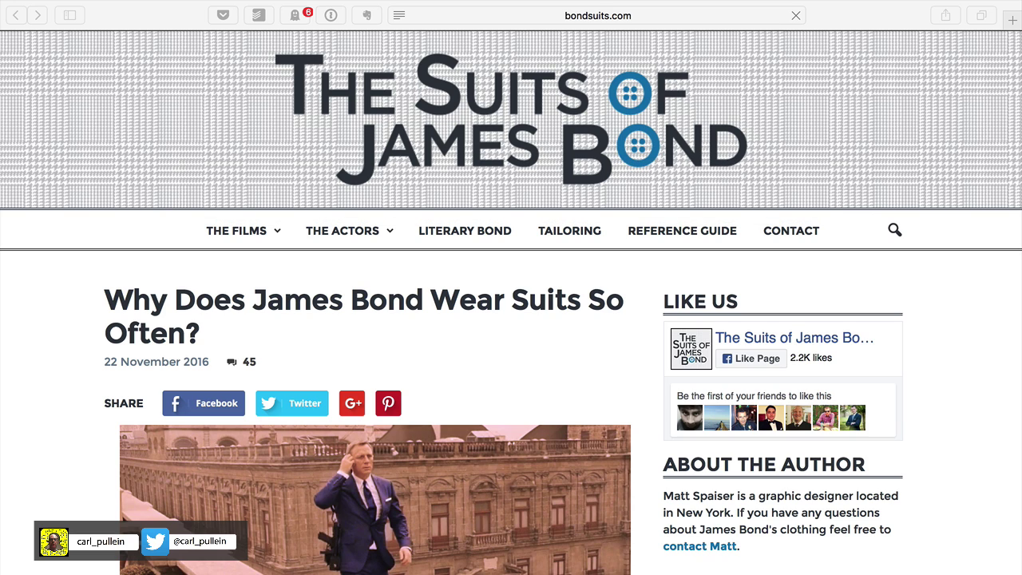
# Step: Open the saved article from its inbox task in Todoist, and load YouTube in its place in Safari
pyautogui.hotkey('ctrl', 'Right')
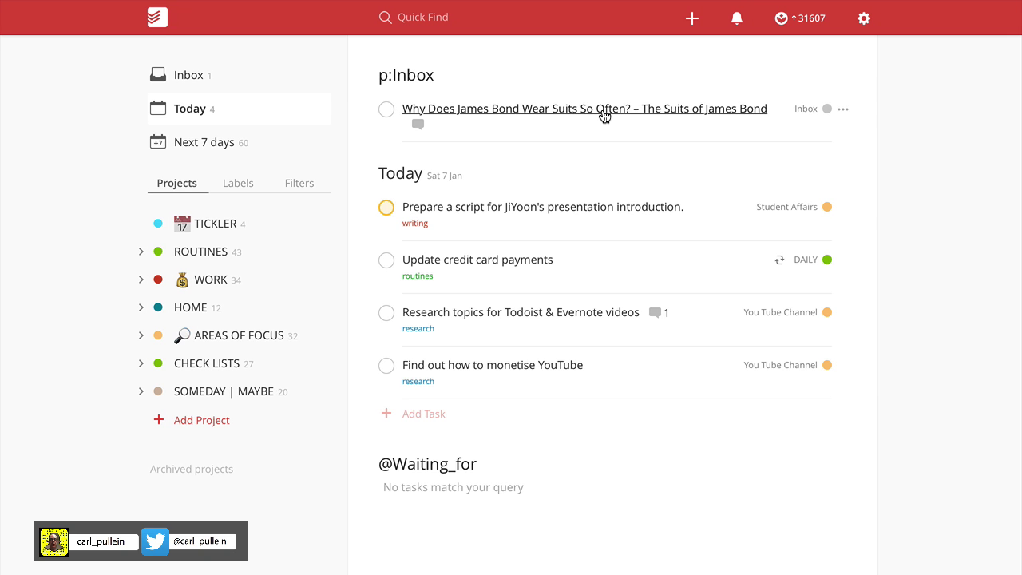
pyautogui.click(604, 116)
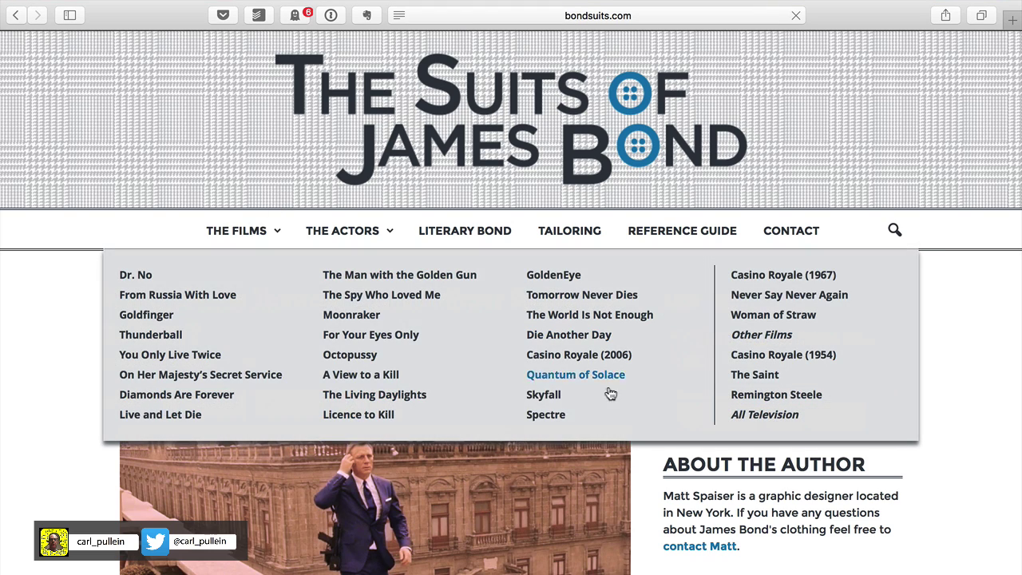
pyautogui.click(490, 13)
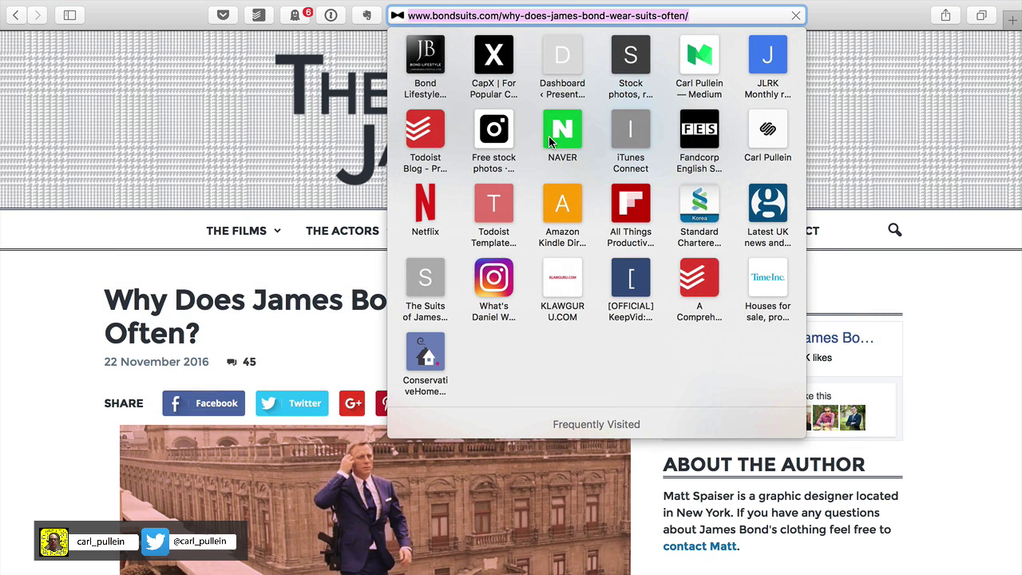
pyautogui.scroll(4, 591, 140)
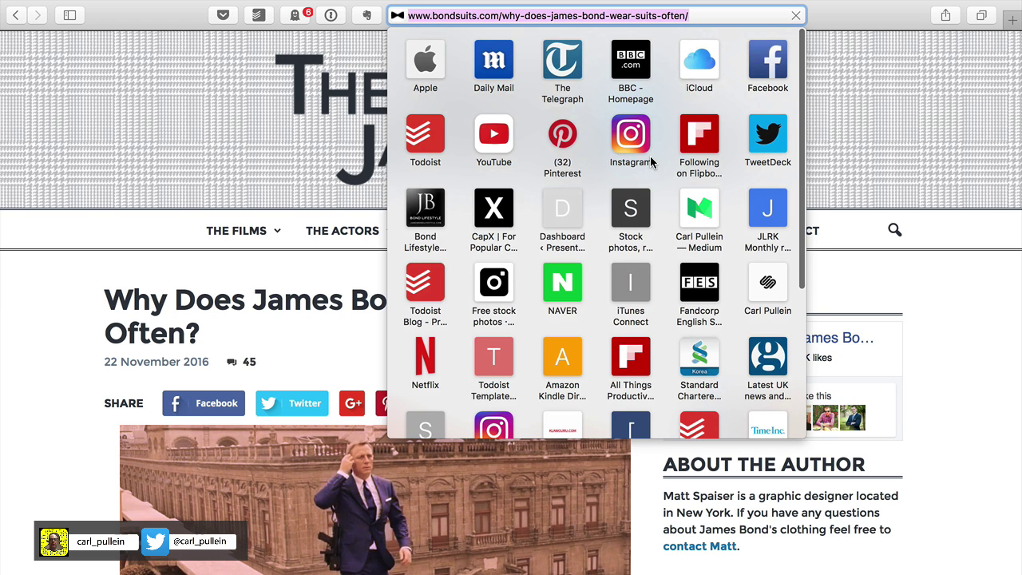
pyautogui.click(498, 142)
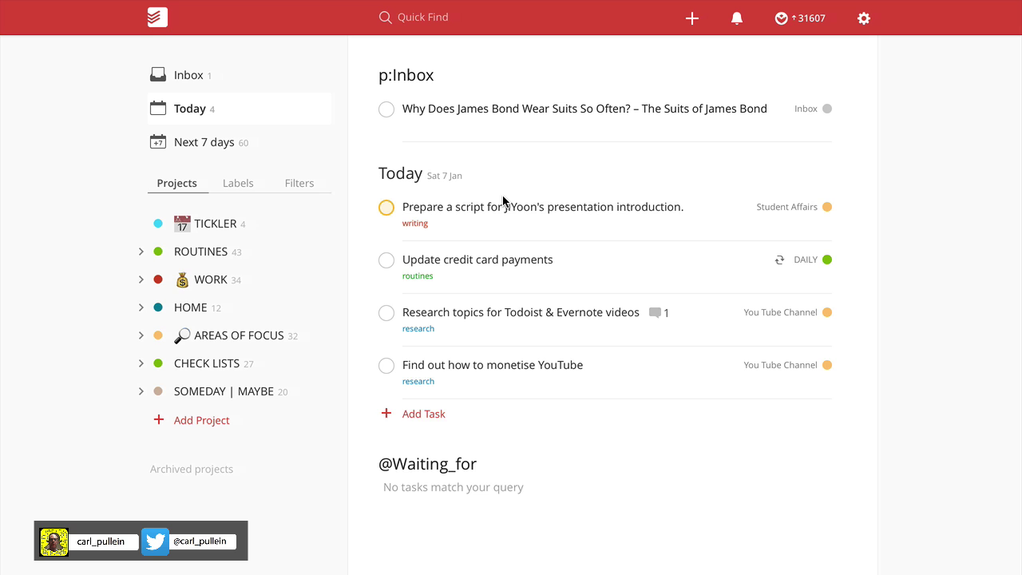
# Step: Reopen the James Bond article from its Todoist inbox task, and mark the task complete
pyautogui.click(523, 111)
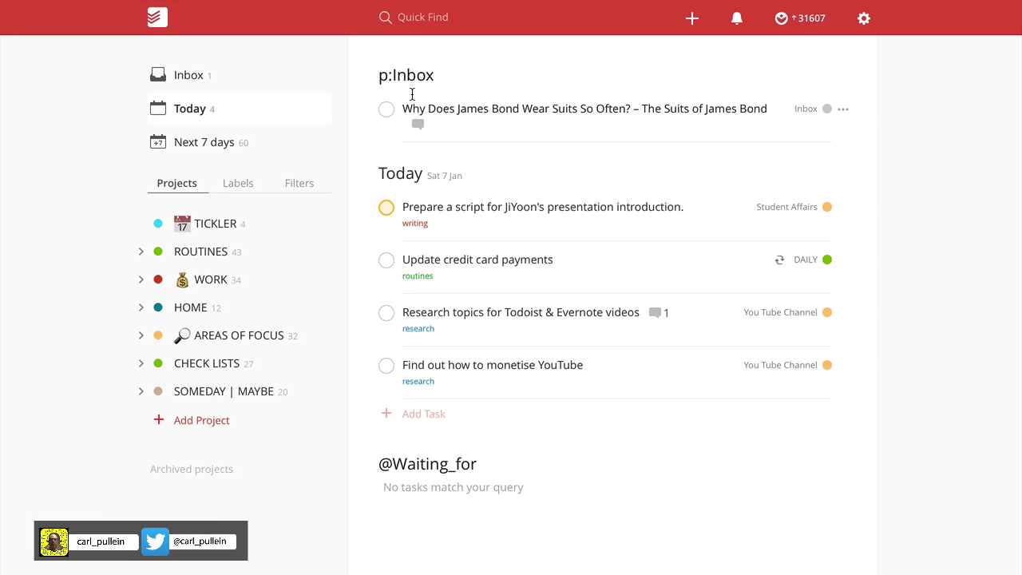
pyautogui.click(385, 109)
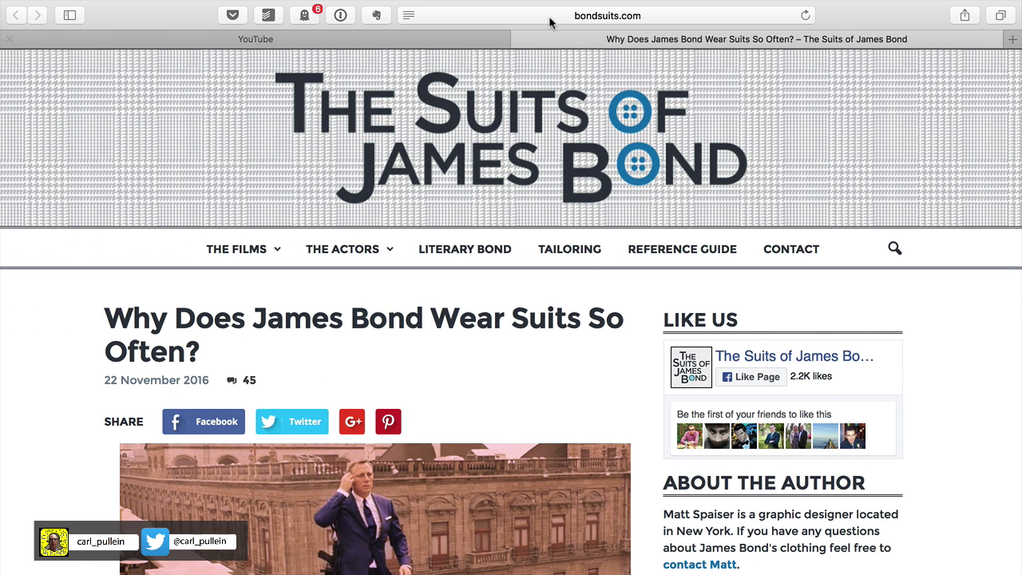
# Step: Search Google in Safari for "todoist keyboard shortcuts"
pyautogui.click(554, 16)
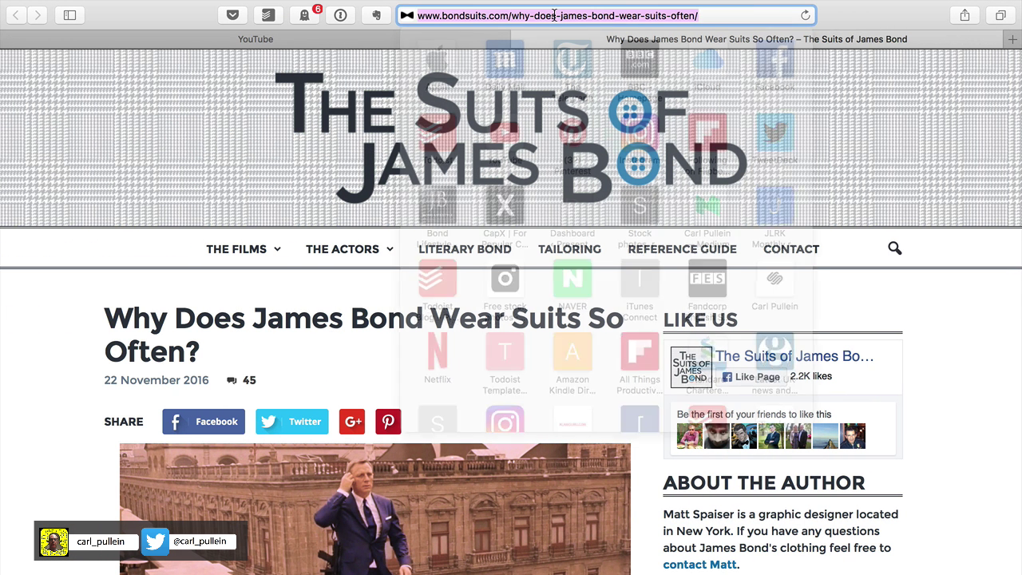
pyautogui.write('Todo')
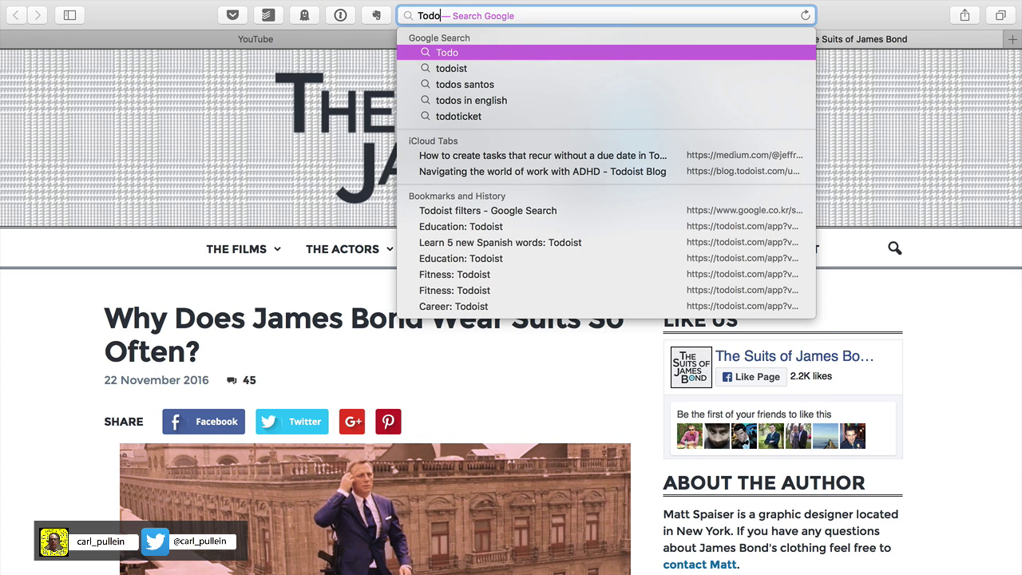
pyautogui.write('ist Ke')
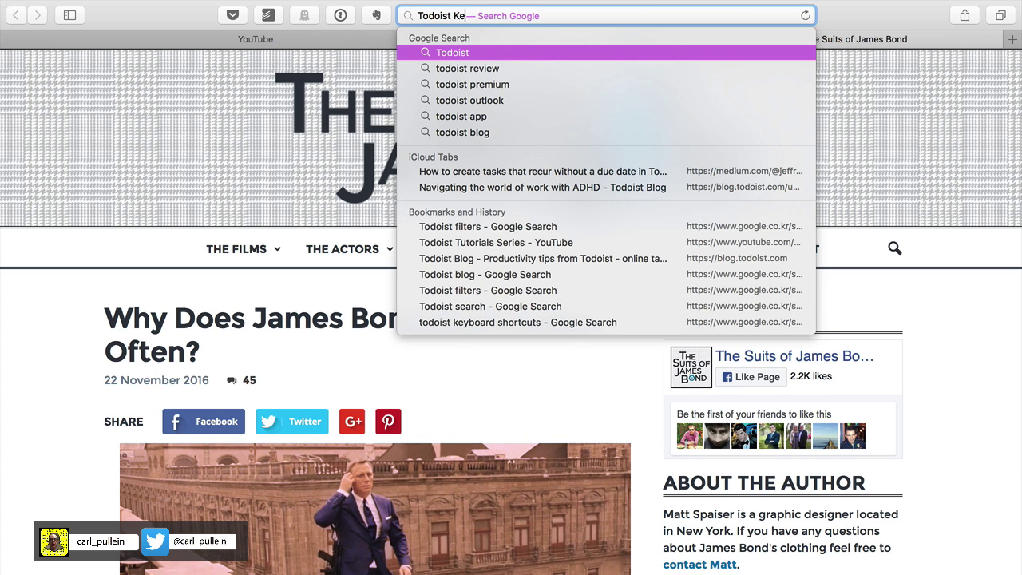
pyautogui.write('yboard')
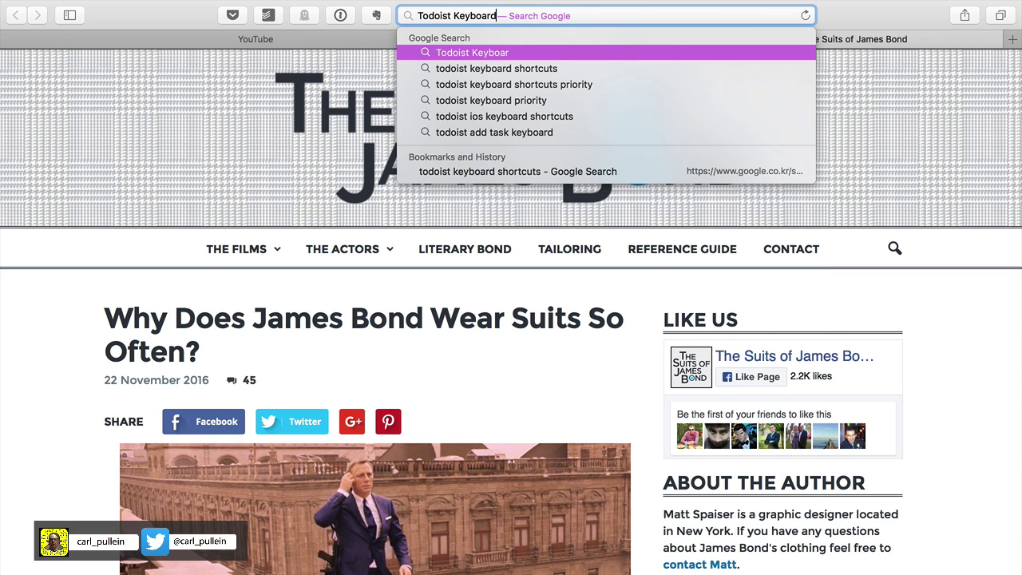
pyautogui.click(554, 62)
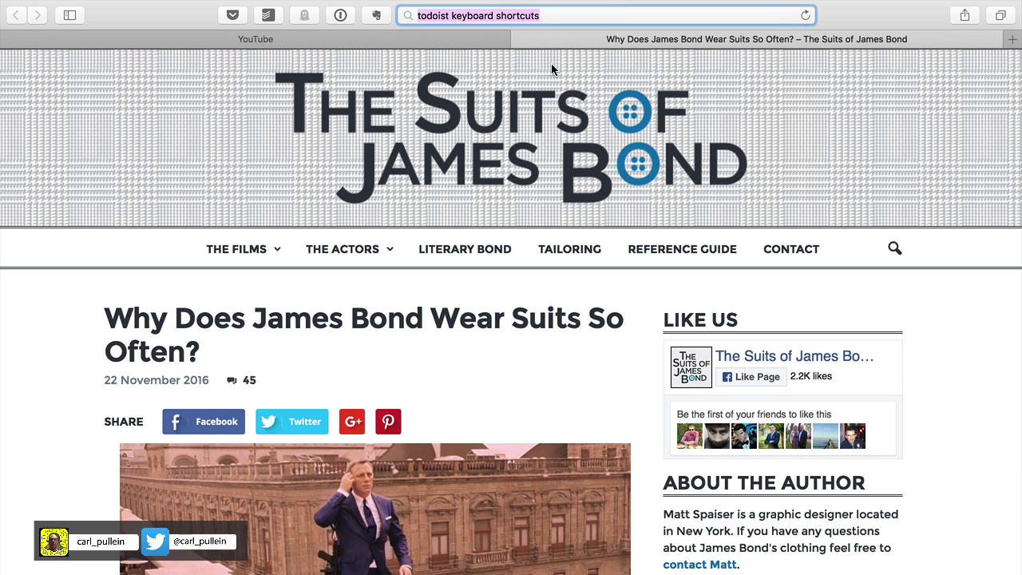
pyautogui.press('super+l')
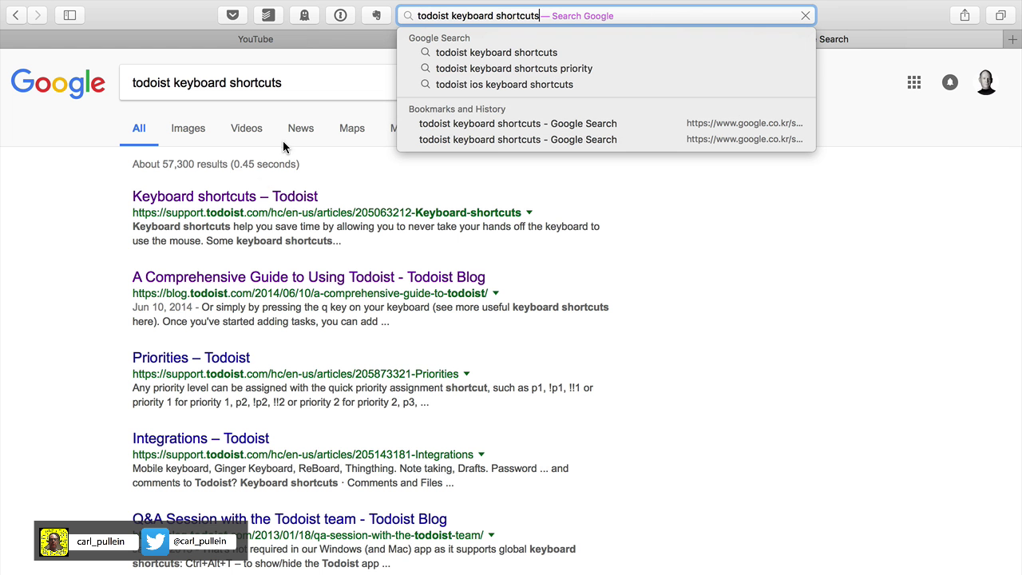
# Step: Open the "Keyboard shortcuts – Todoist" support article and view the table of shortcuts that can be used anywhere
pyautogui.click(214, 200)
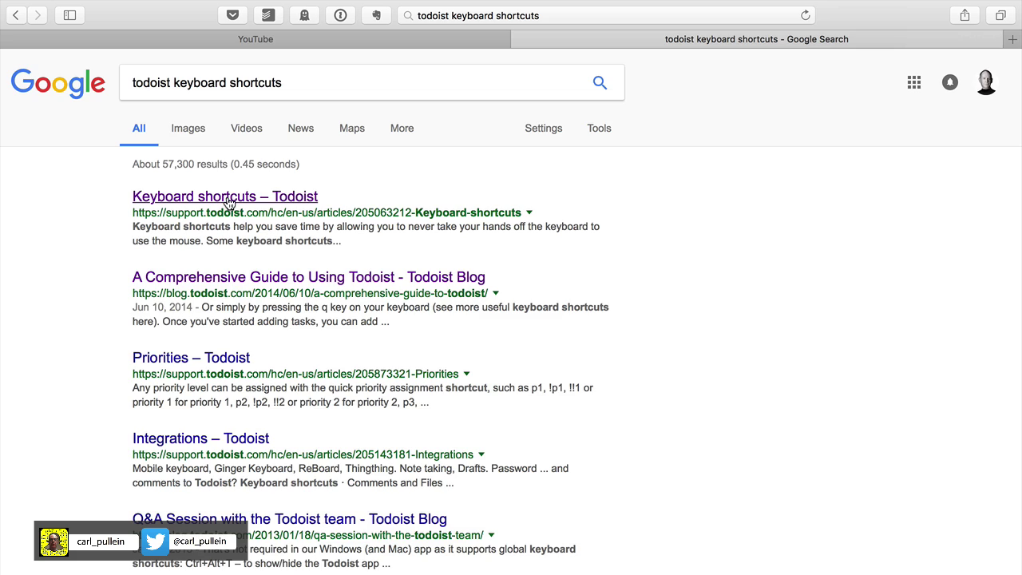
pyautogui.click(224, 199)
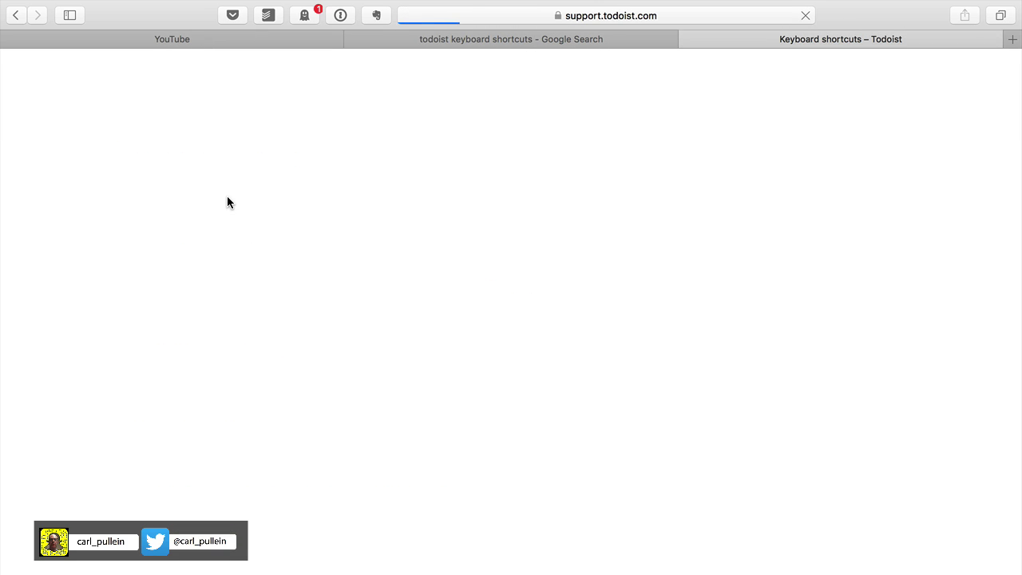
pyautogui.scroll(-5, 75, 368)
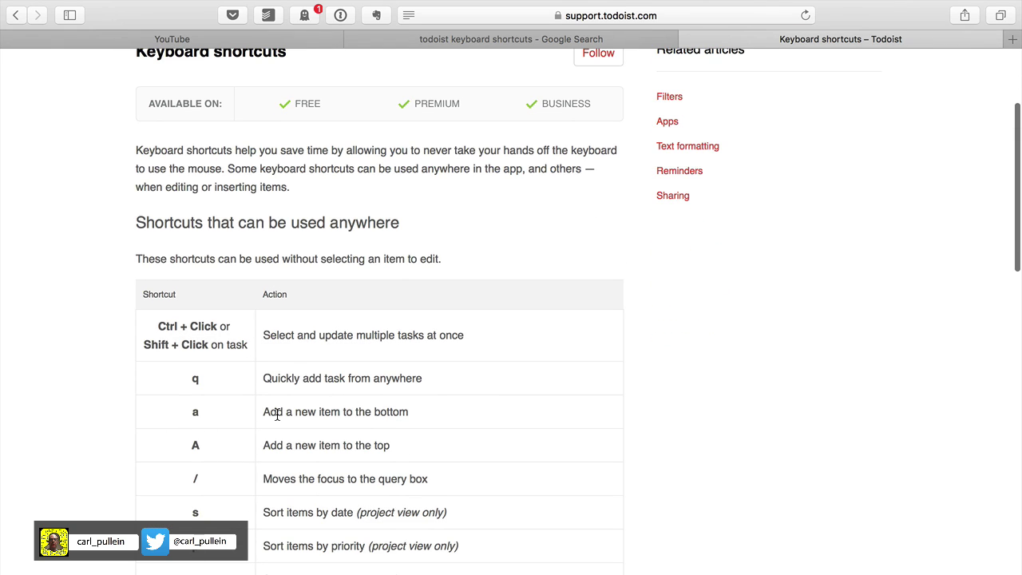
# Step: Start a blank task at the end of the Today list in Todoist, cancel it, and return to the shortcuts article in Safari
pyautogui.hotkey('ctrl', 'Right')
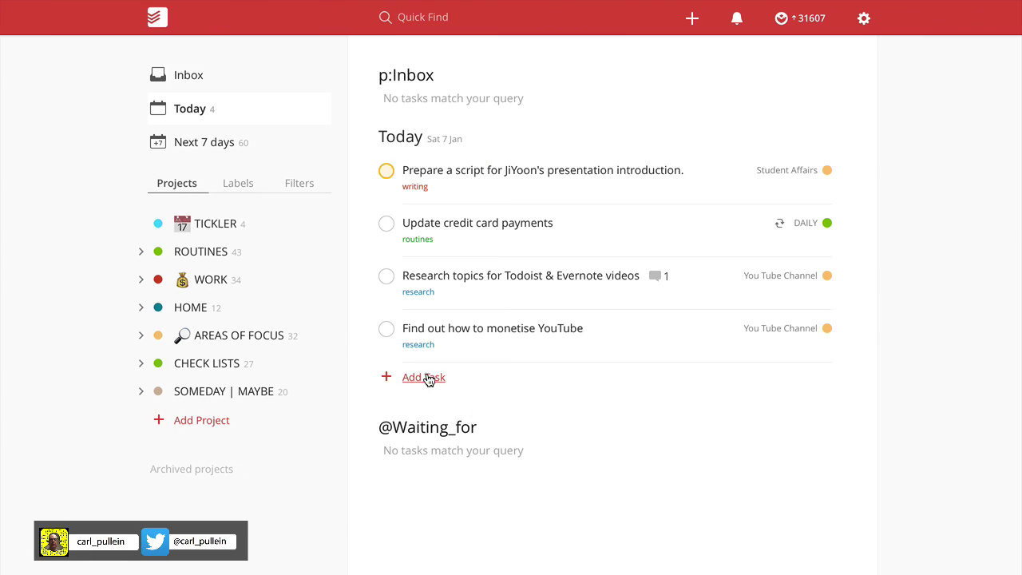
pyautogui.click(582, 331)
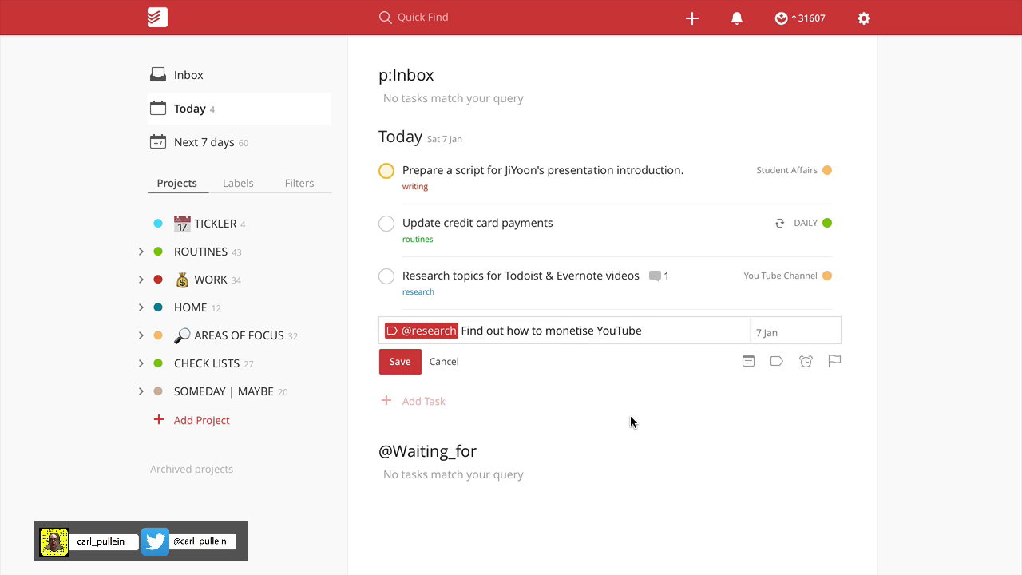
pyautogui.write('a')
pyautogui.press('Return')
pyautogui.press('a')
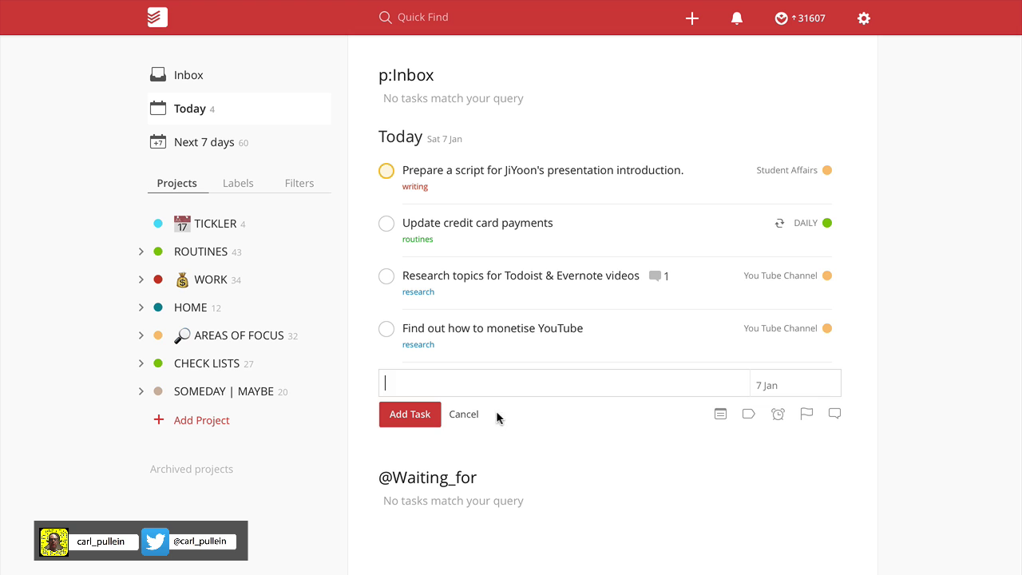
pyautogui.click(469, 414)
pyautogui.hotkey('ctrl', 'Left')
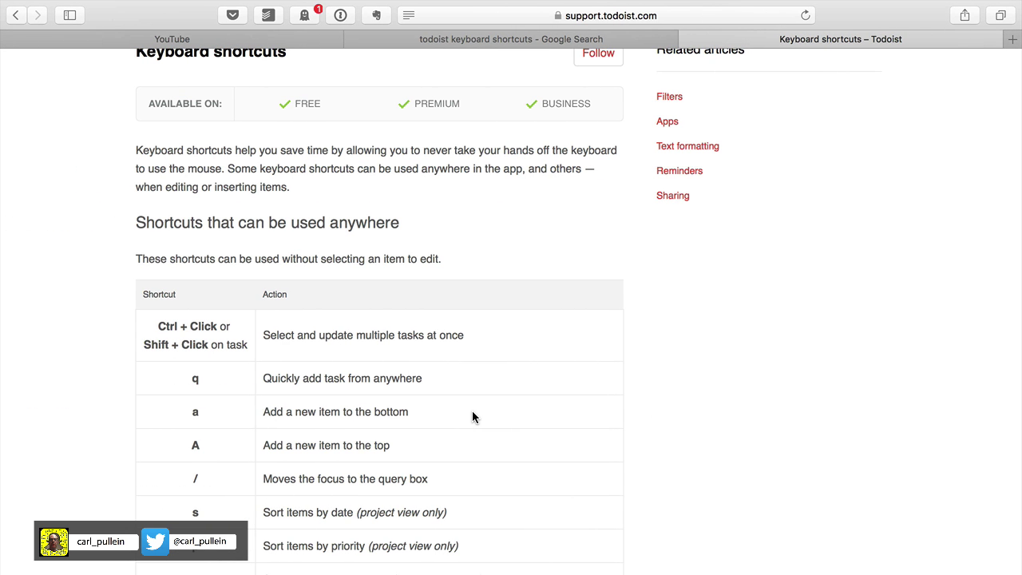
# Step: Switch to Todoist, open another blank task entry under Today and cancel it, and go back to the shortcuts article in Safari
pyautogui.hotkey('ctrl', 'Right')
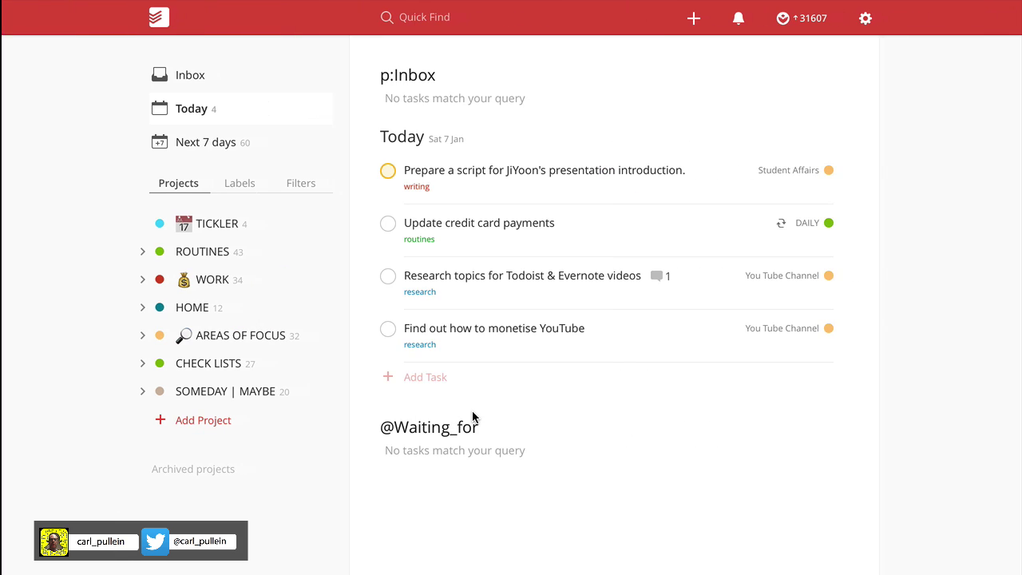
pyautogui.click(532, 389)
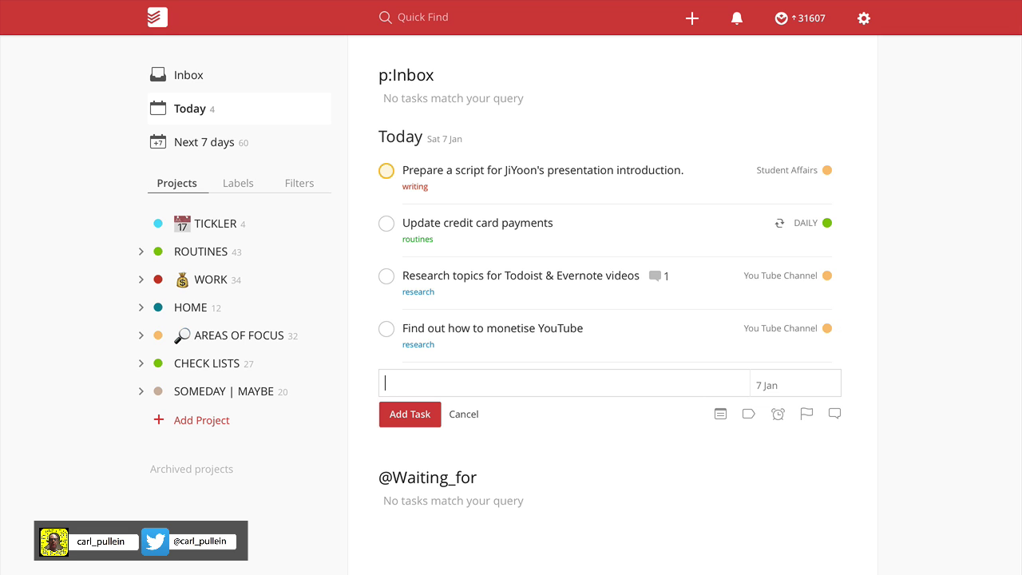
pyautogui.click(466, 415)
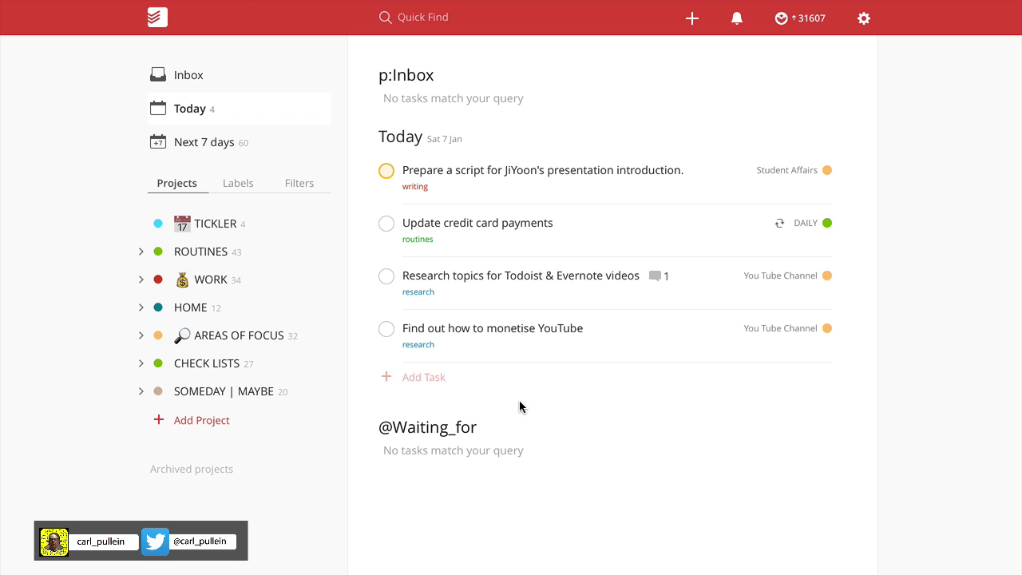
pyautogui.hotkey('ctrl', 'Left')
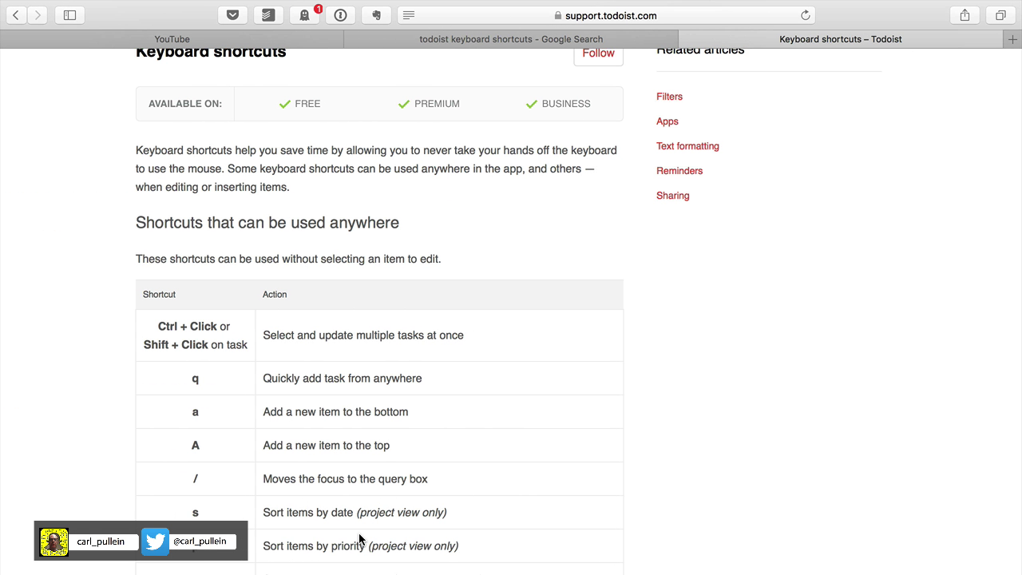
# Step: Switch to Todoist and view the Next 7 days list and the WORK project
pyautogui.hotkey('ctrl', 'Right')
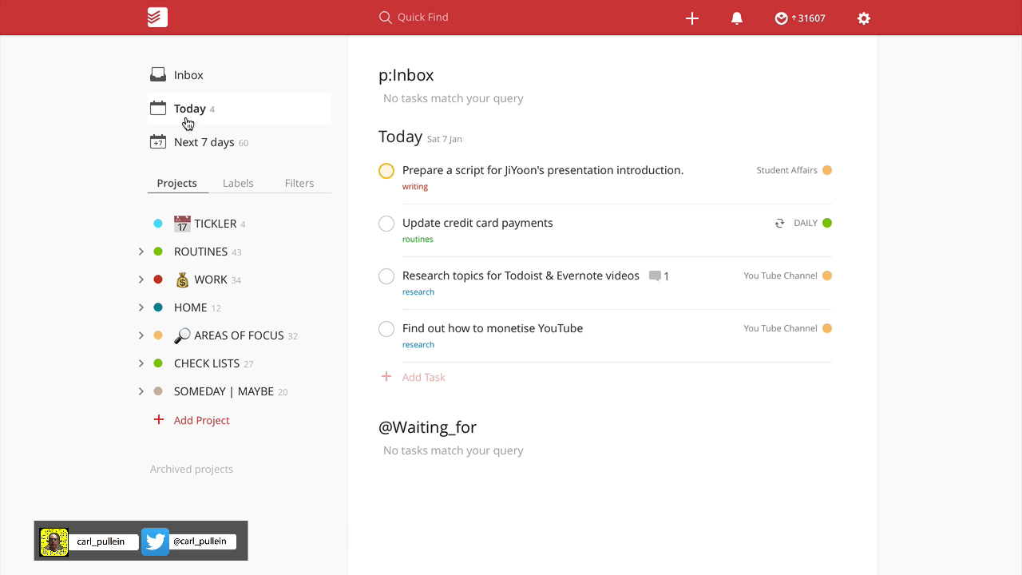
pyautogui.click(192, 144)
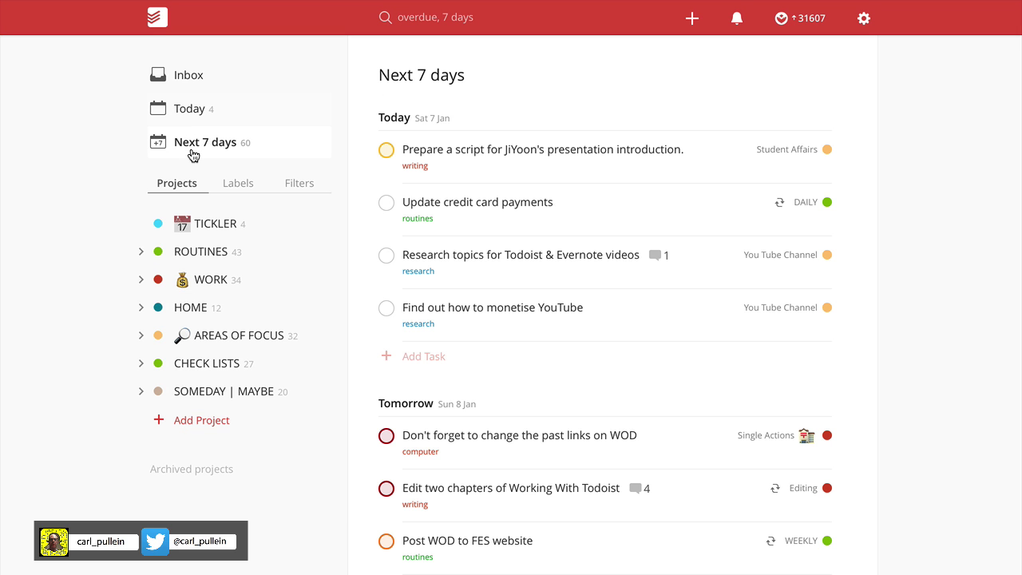
pyautogui.click(205, 280)
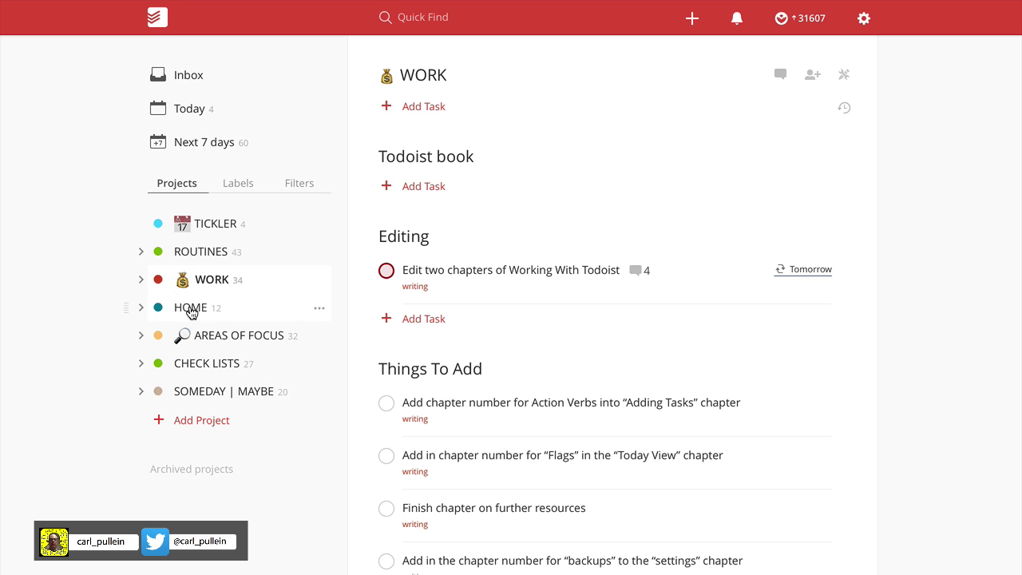
# Step: Try to sort the Next 7 days list by date, and dismiss the options of the "Research topics for Todoist & Evernote videos" task
pyautogui.click(194, 144)
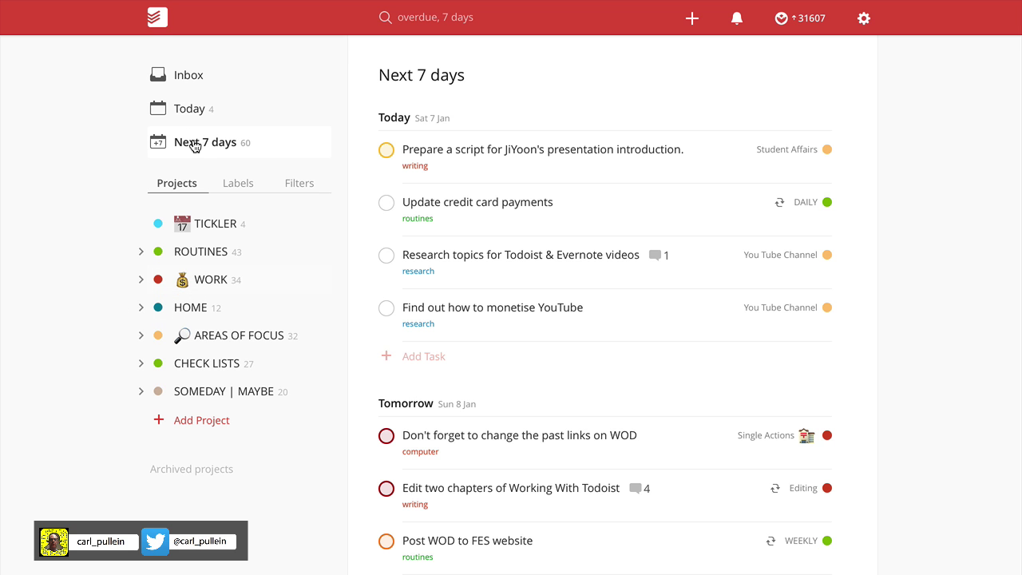
pyautogui.press('s')
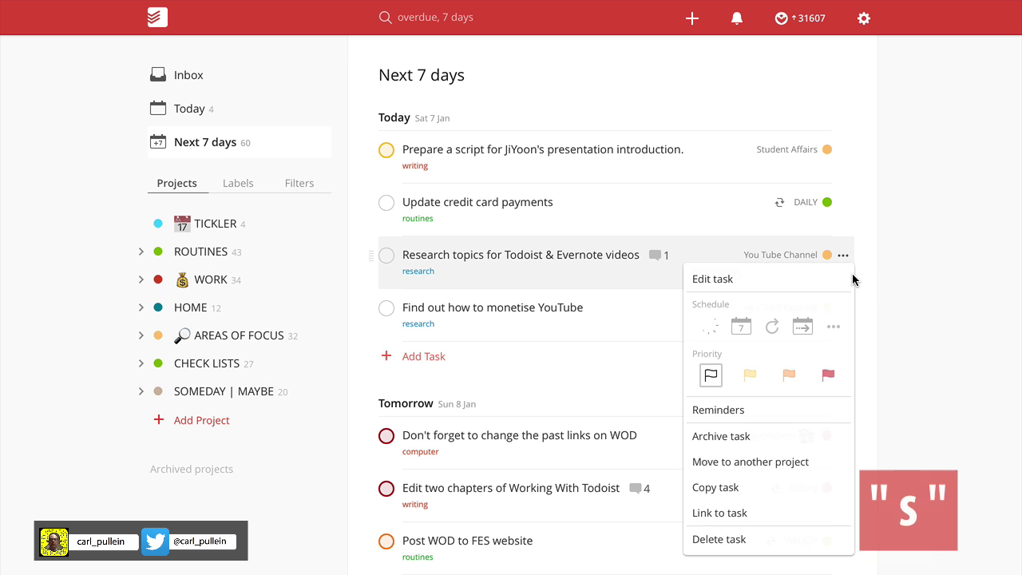
pyautogui.click(906, 281)
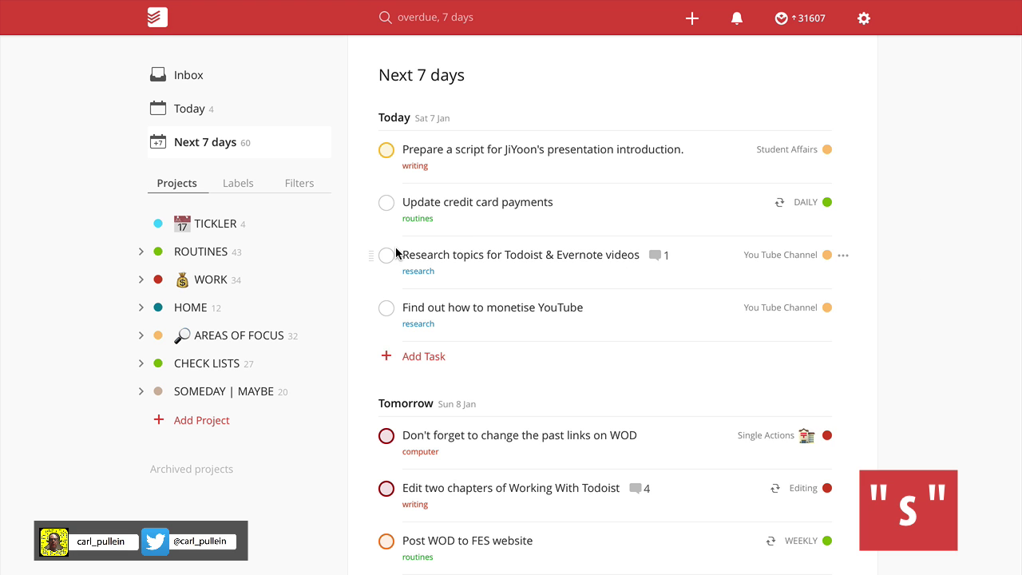
# Step: Switch to Safari and look through the Keyboard shortcuts article, including the section on shortcuts when editing or inserting items
pyautogui.hotkey('ctrl', 'Left')
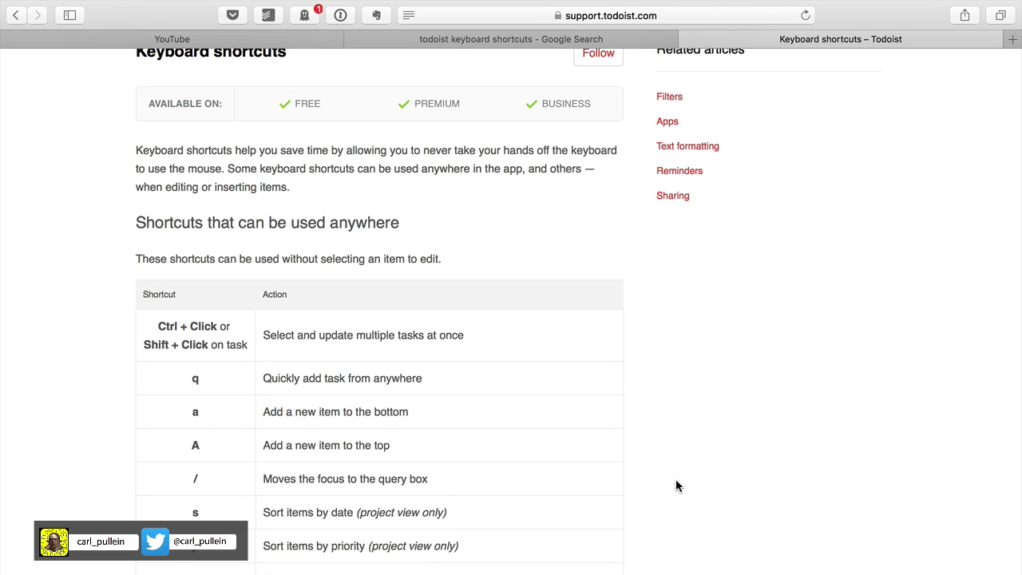
pyautogui.scroll(-5, 676, 480)
pyautogui.scroll(7, 675, 480)
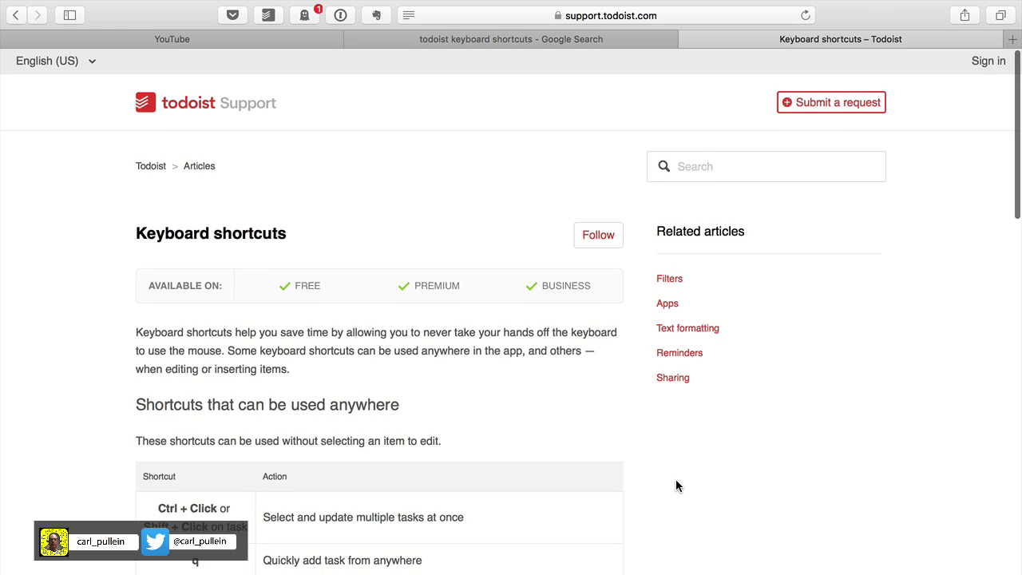
pyautogui.hotkey('ctrl', 'Right')
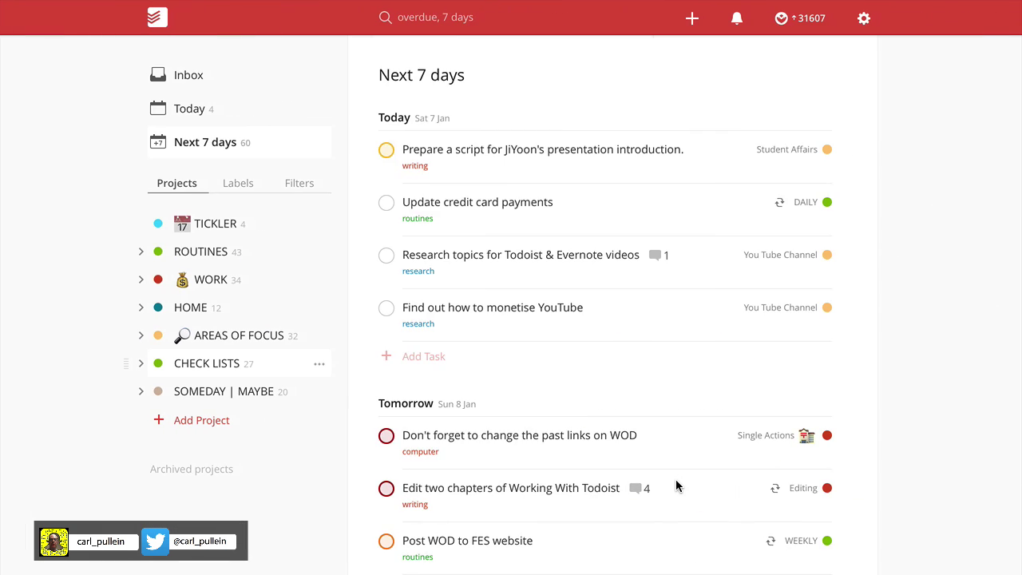
pyautogui.hotkey('ctrl', 'Left')
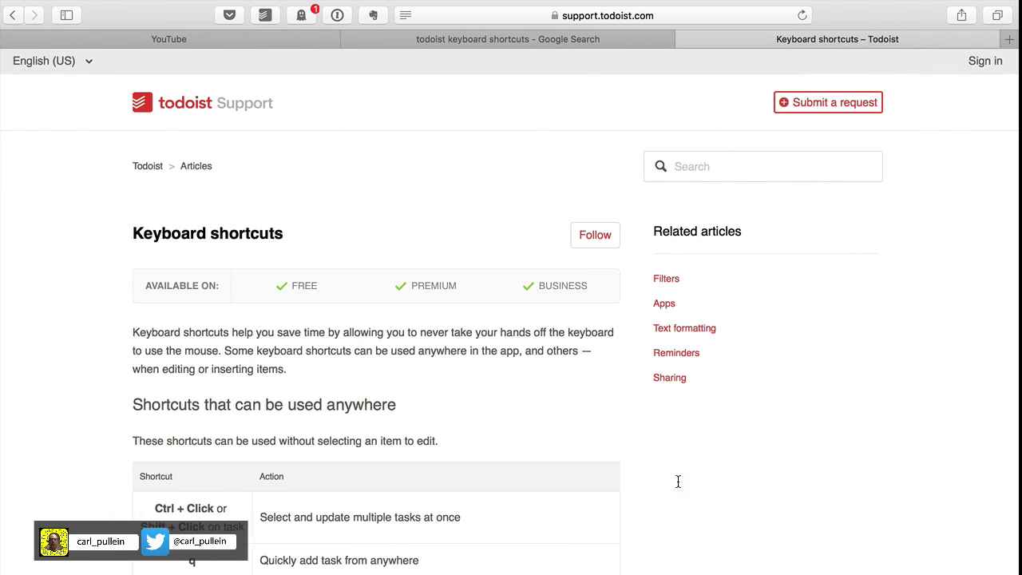
pyautogui.scroll(-10, 552, 454)
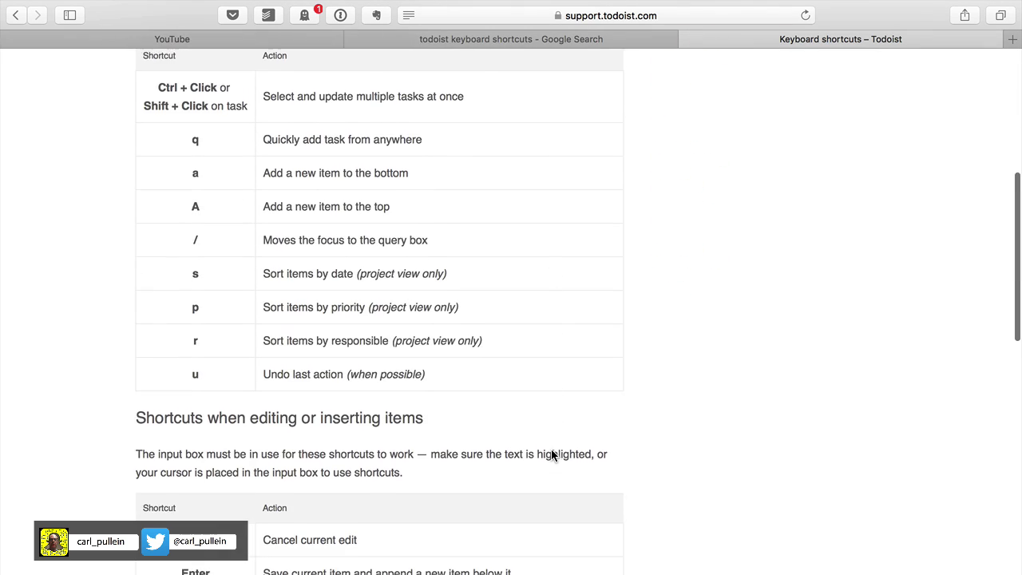
pyautogui.scroll(-8, 552, 449)
pyautogui.scroll(15, 551, 449)
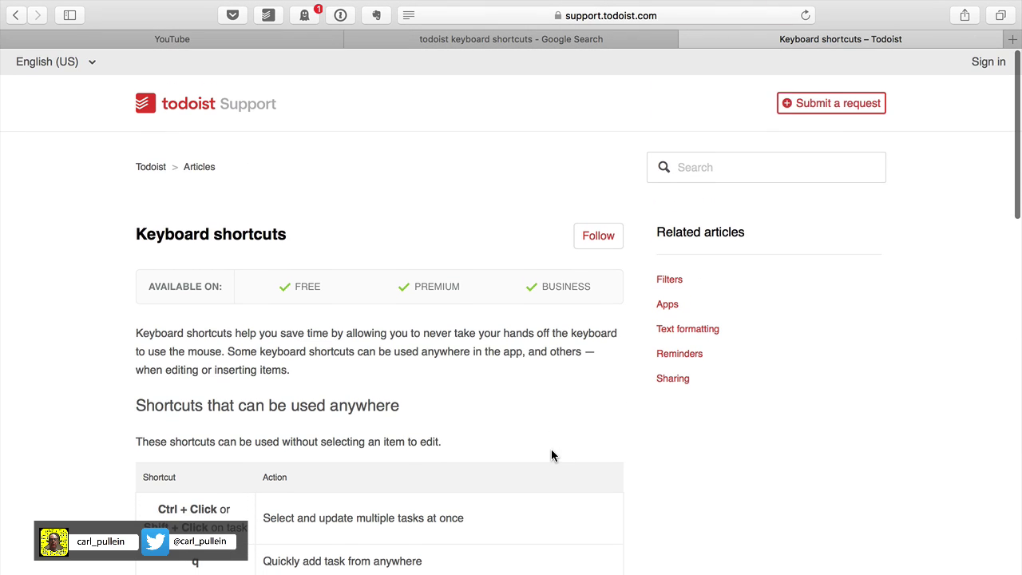